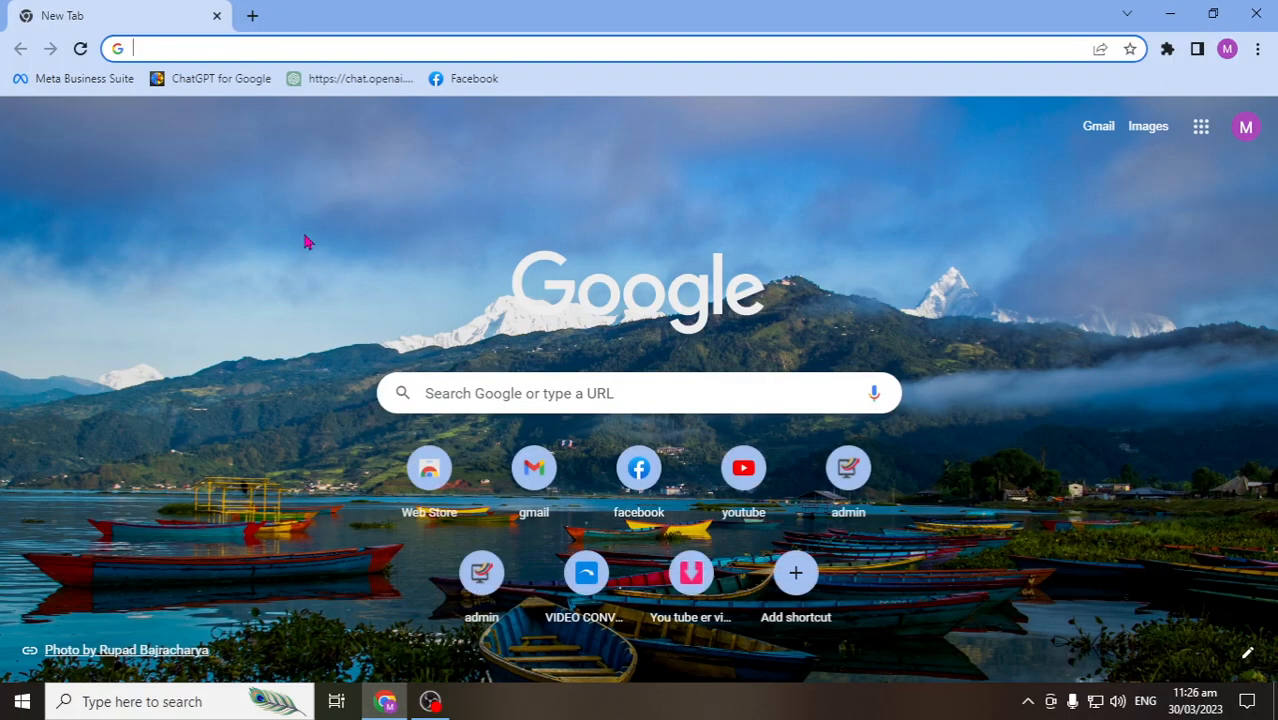
Search the web for "sublime text download"
left_click(311, 48)
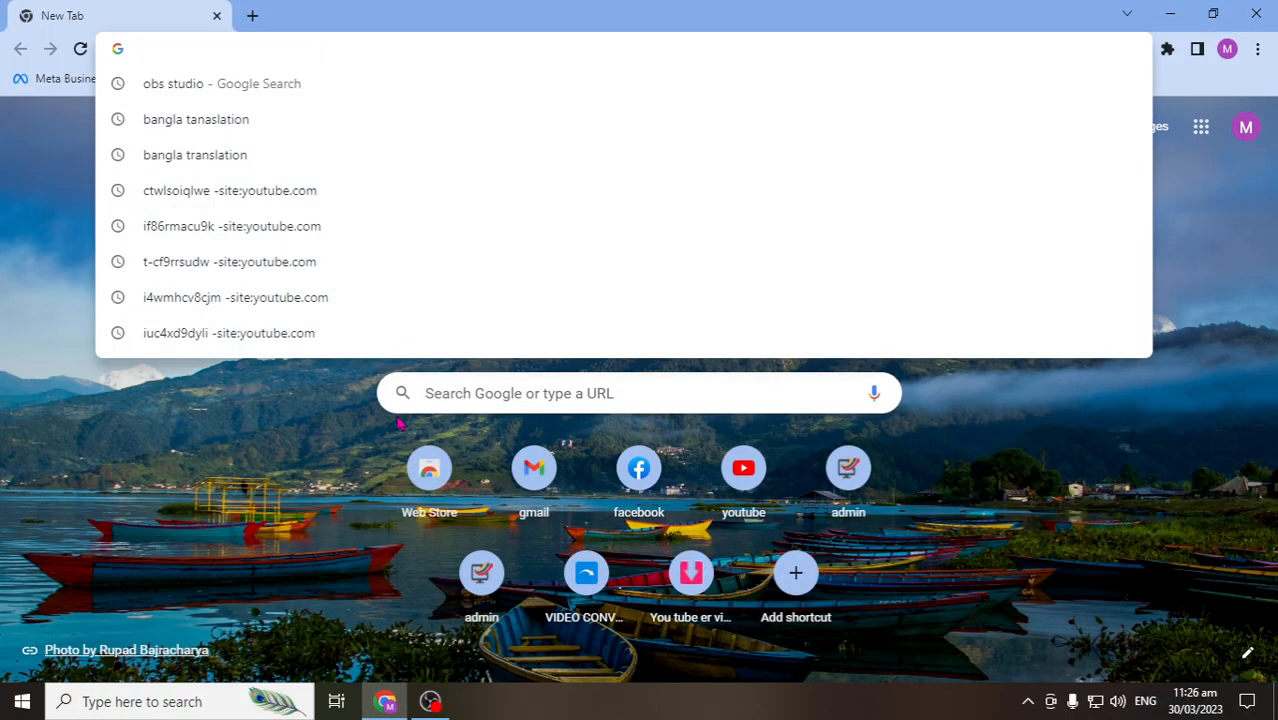
type("sub")
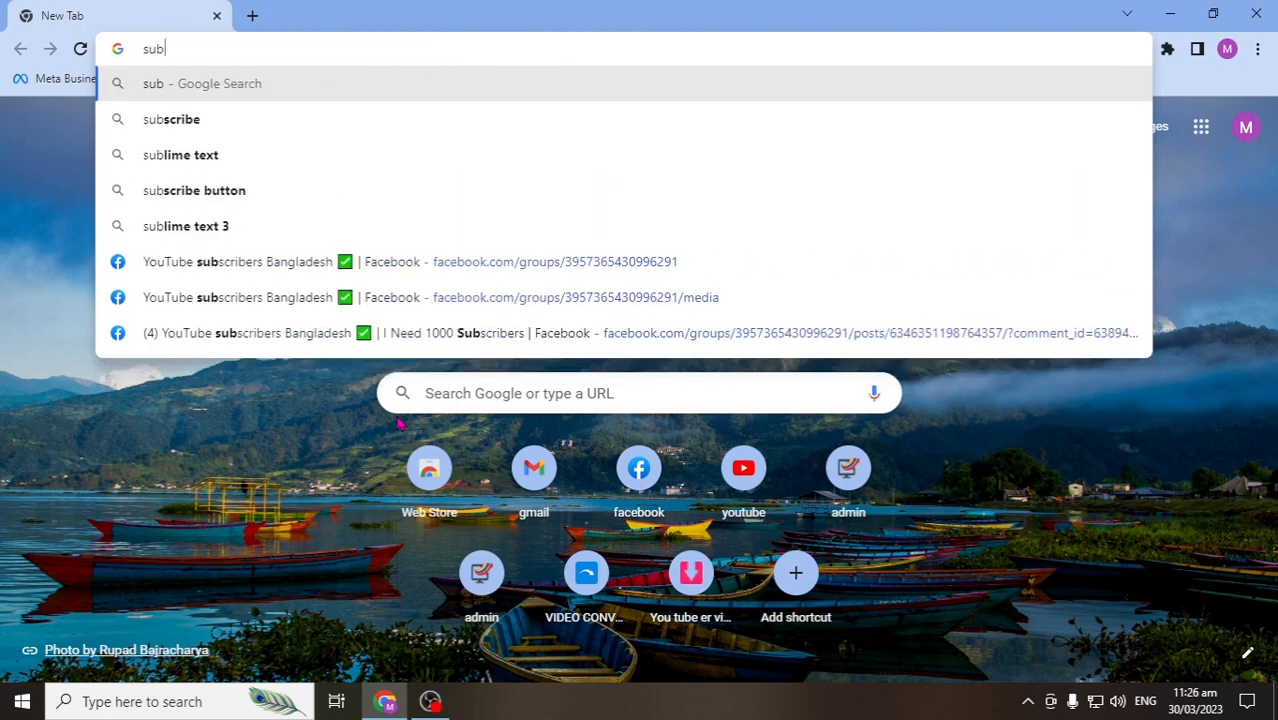
type("lime t")
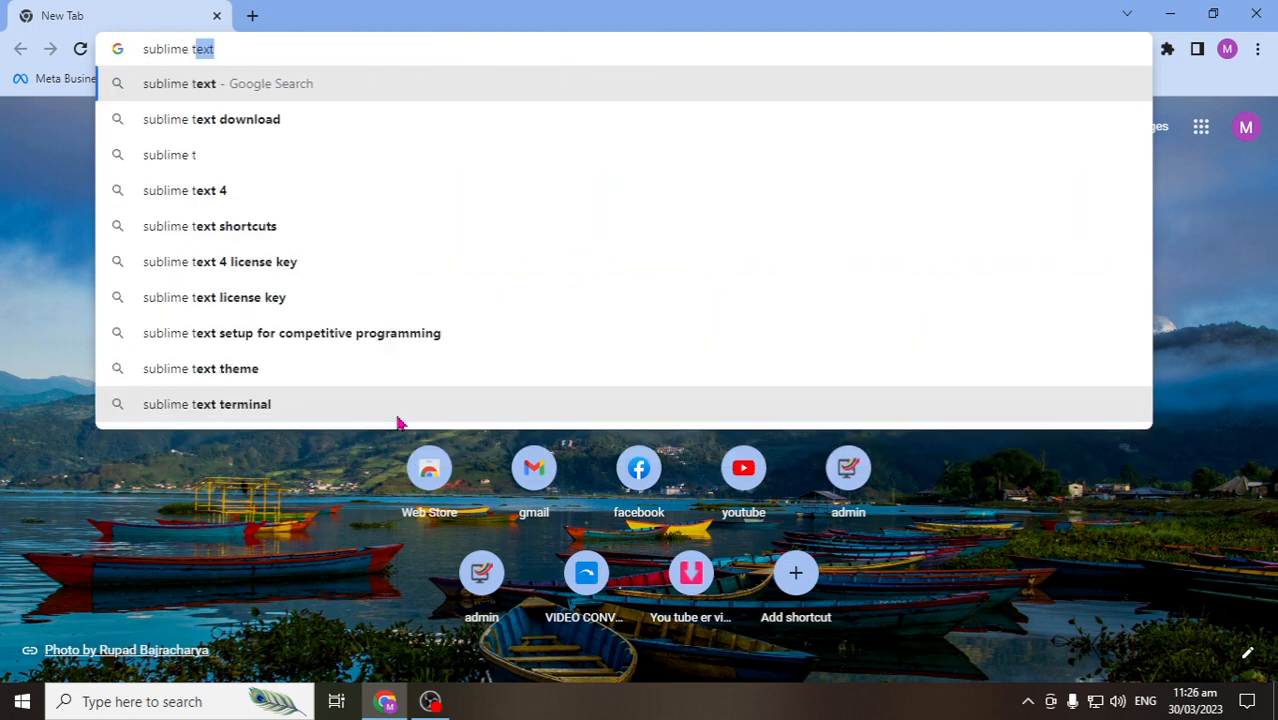
type("ext")
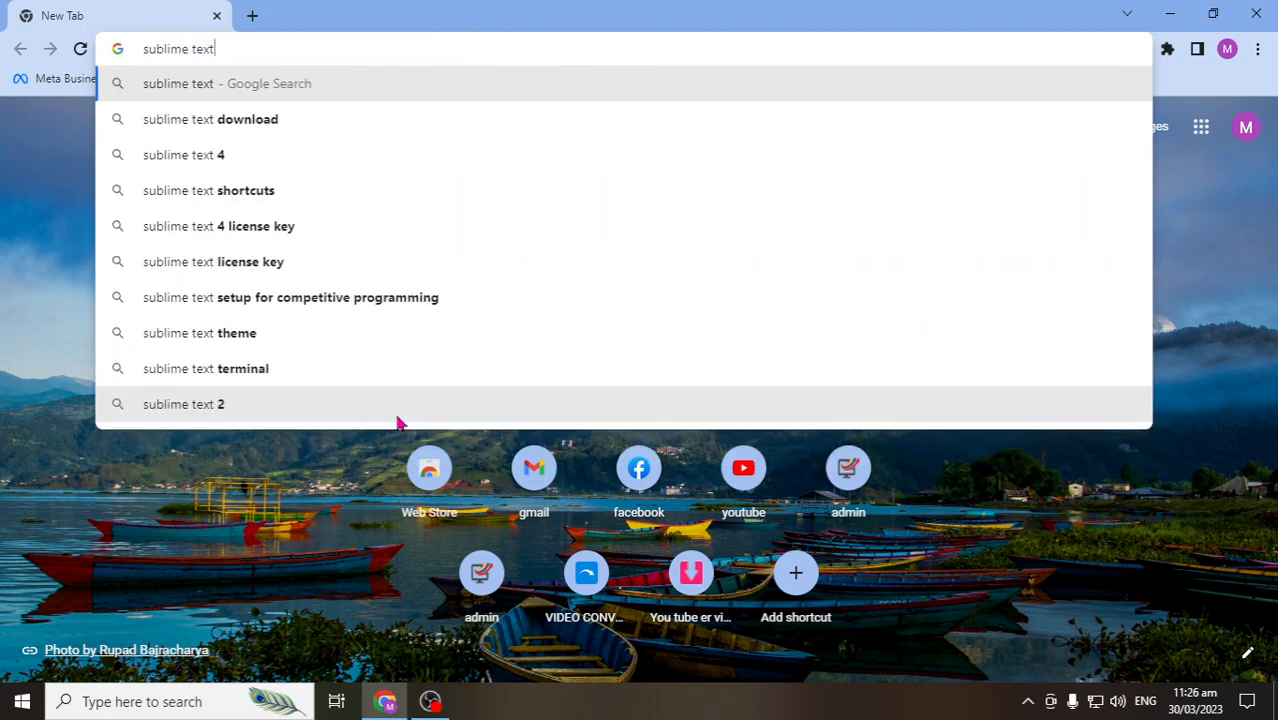
left_click(296, 128)
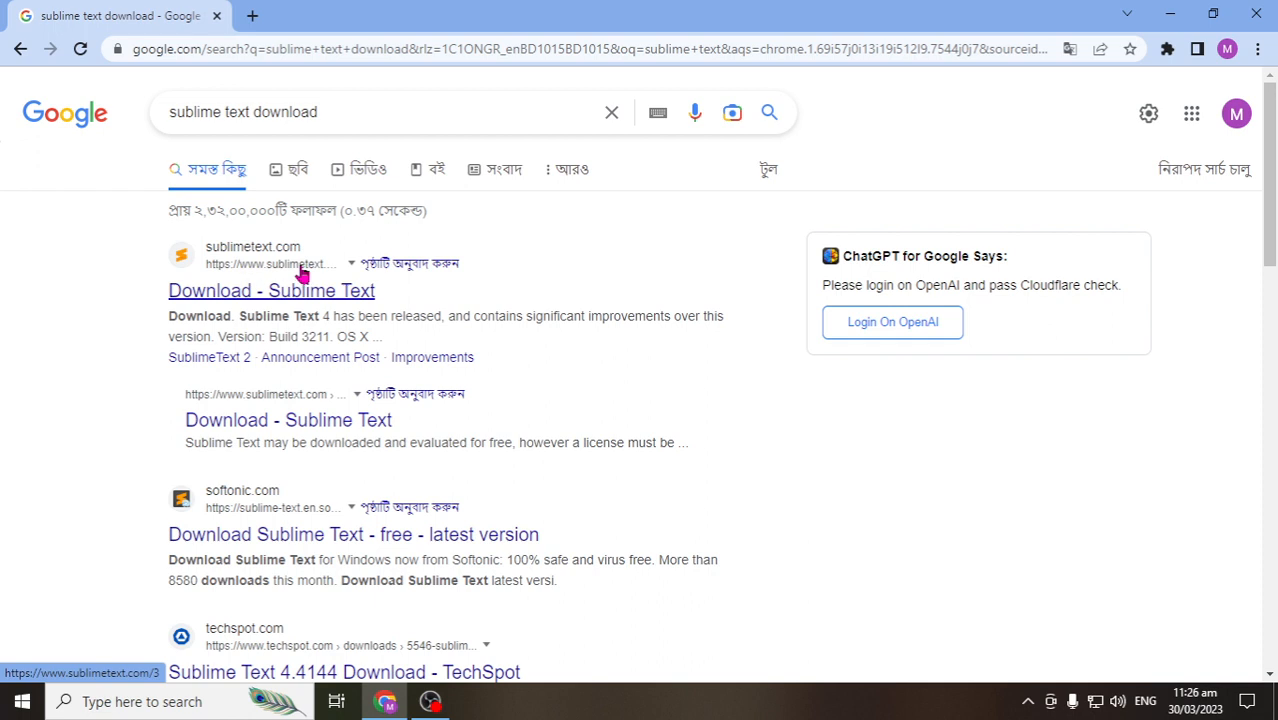
Open the sublimetext.com "Download - Sublime Text" search result in a new browser tab and switch to it
right_click(252, 294)
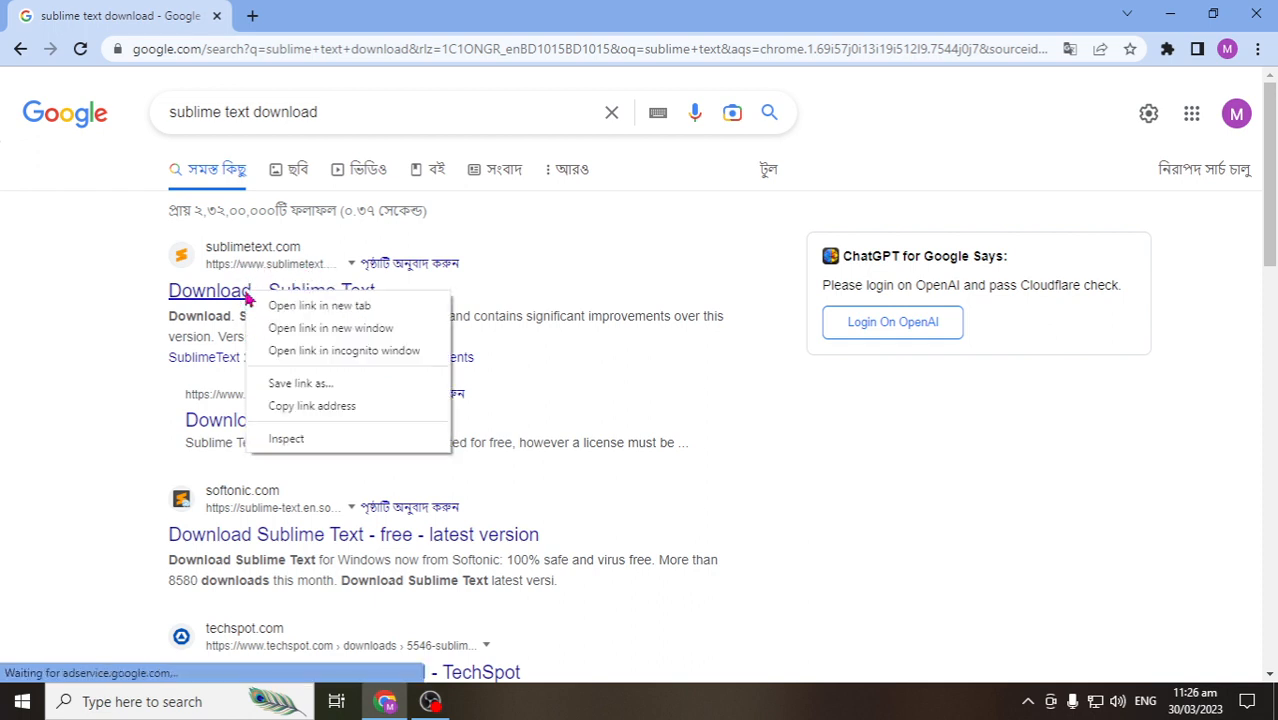
left_click(140, 313)
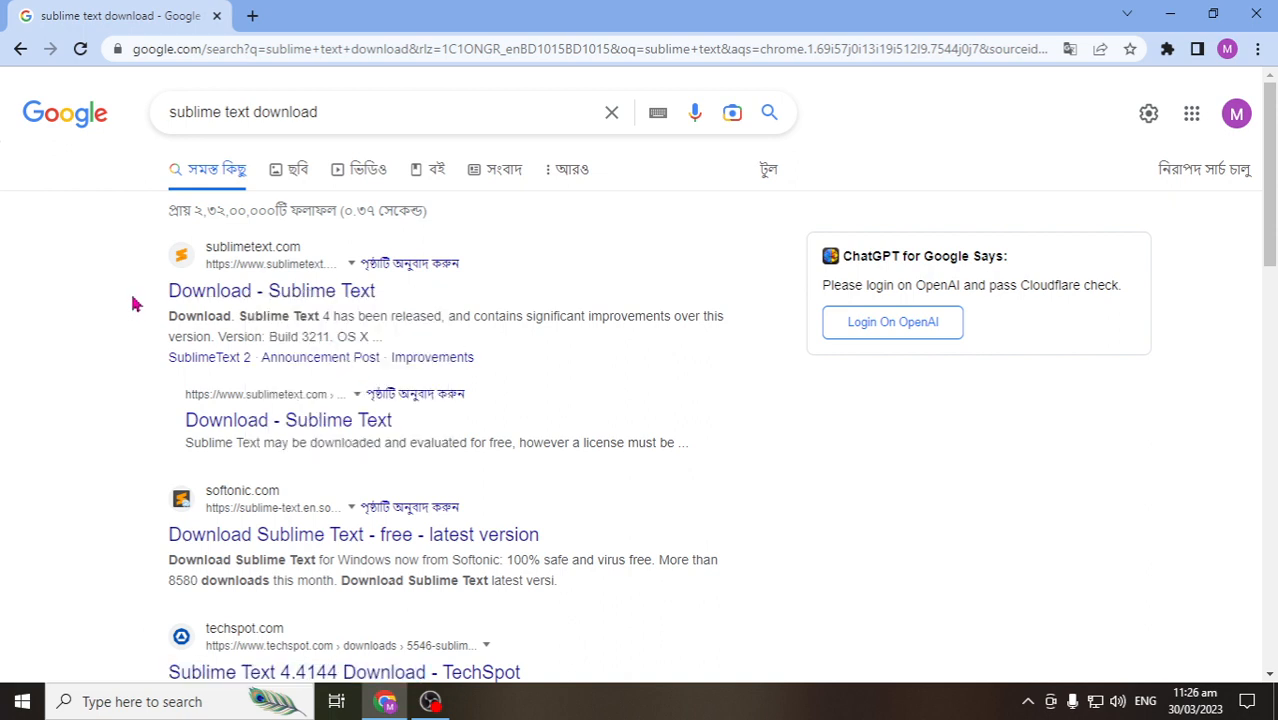
right_click(228, 300)
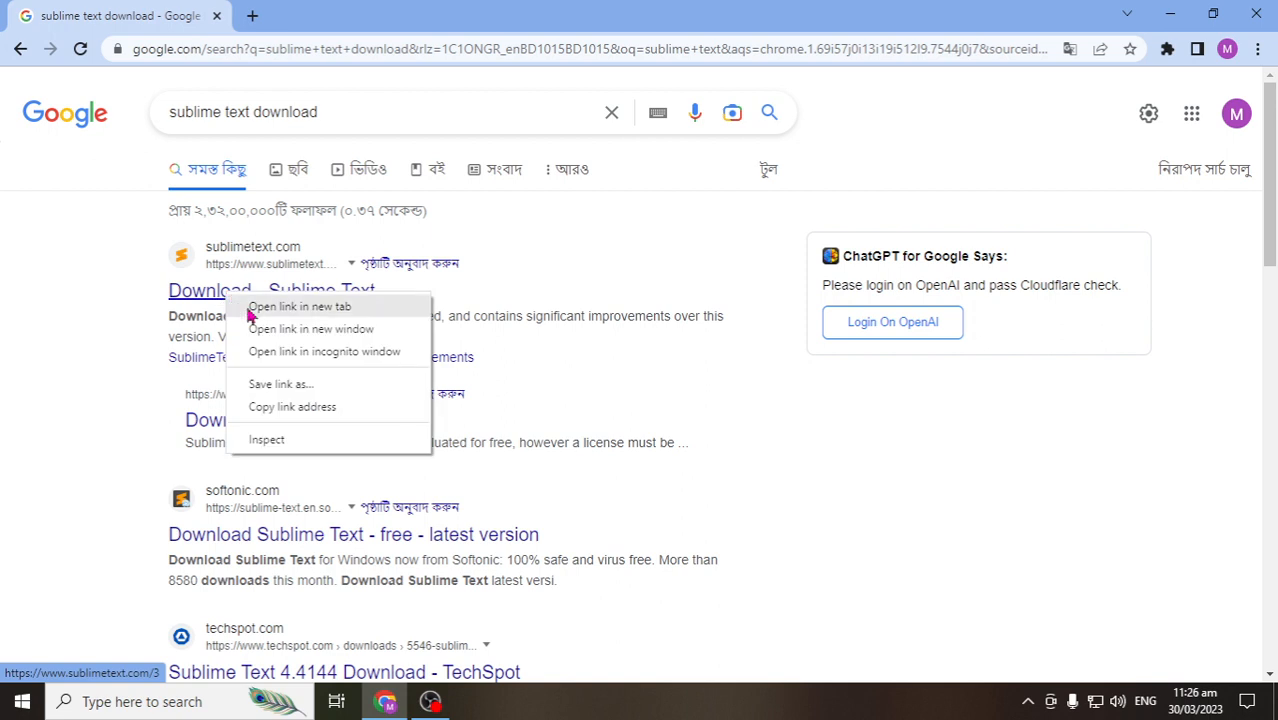
left_click(255, 306)
left_click(337, 17)
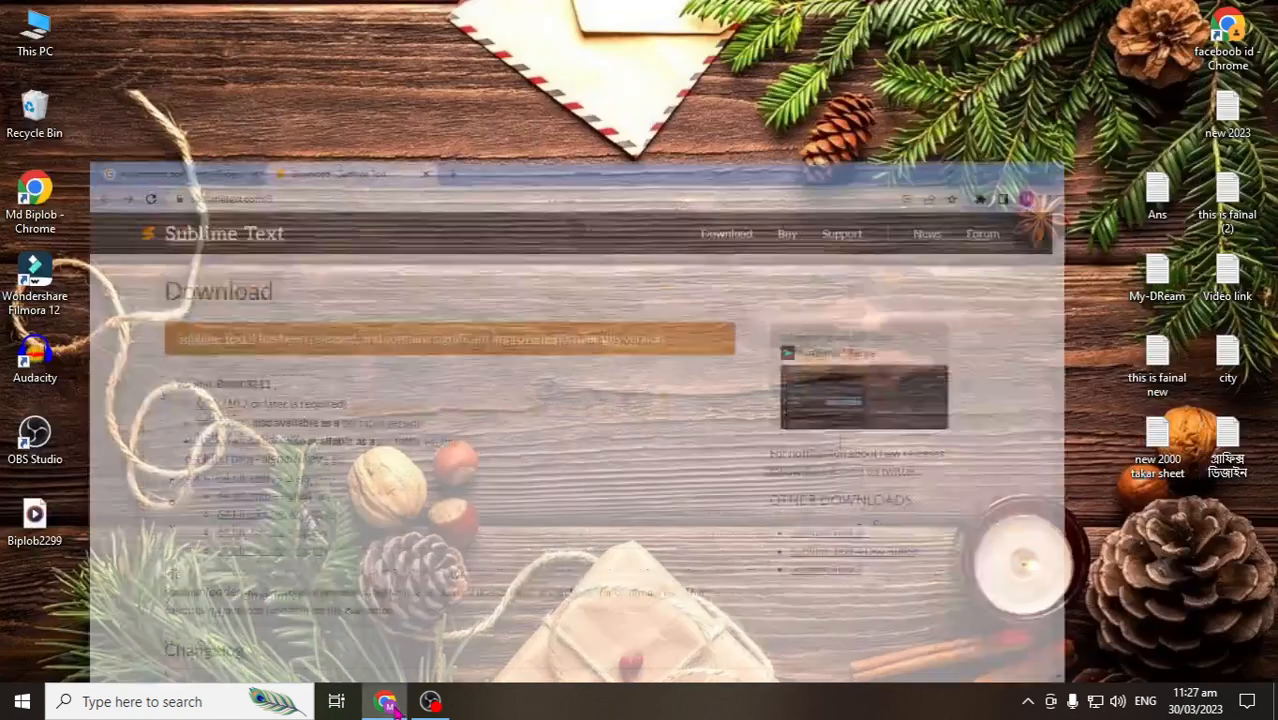
Check the system type in This PC's properties on the desktop, then close the Settings window
left_click(385, 701)
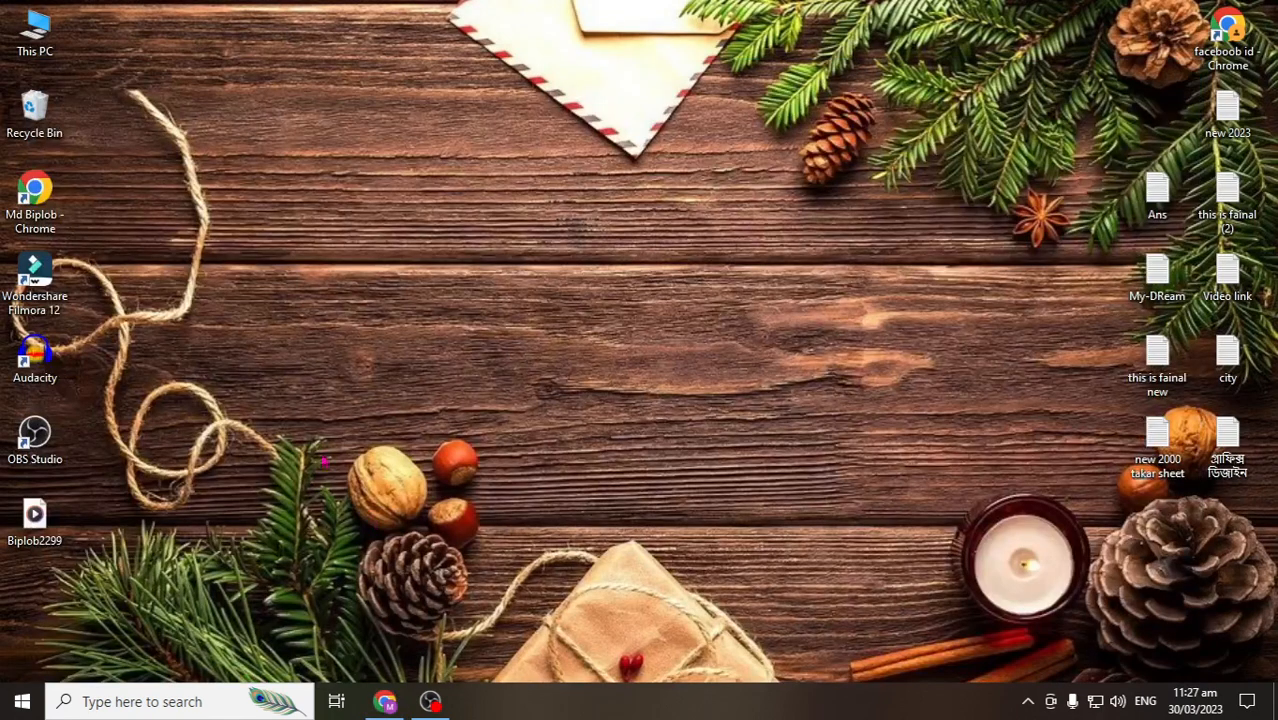
right_click(45, 38)
left_click(126, 251)
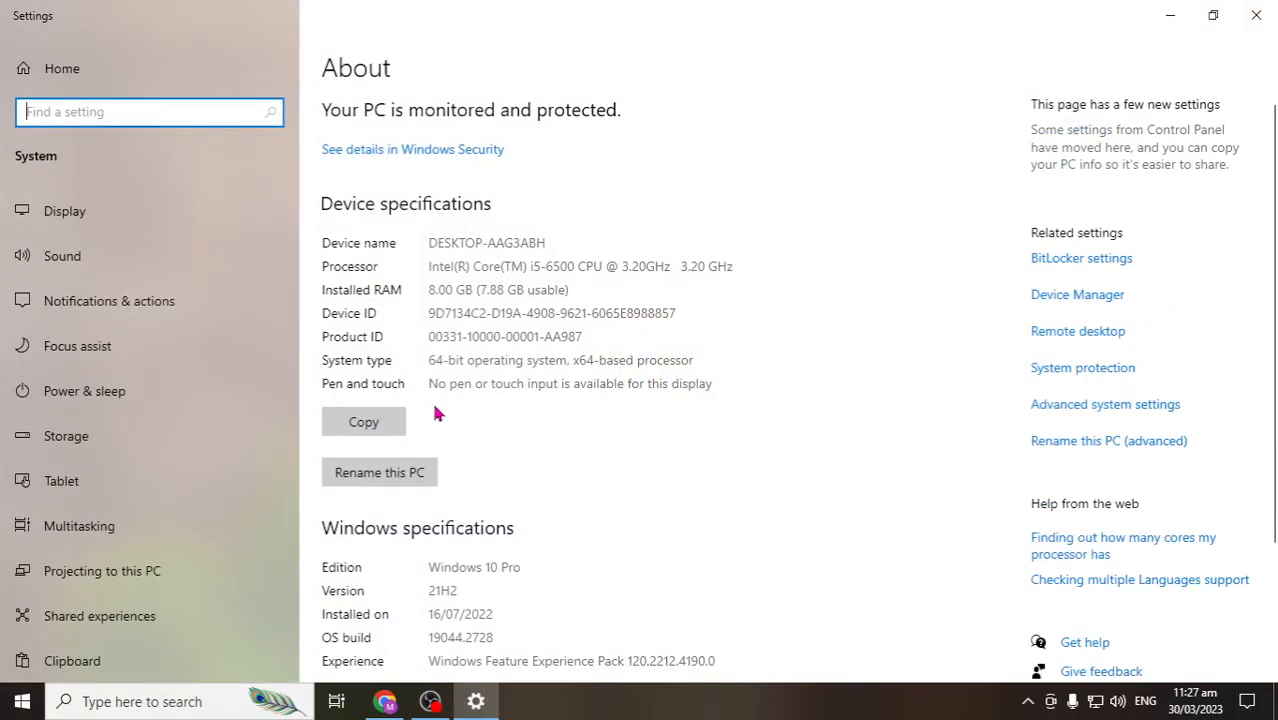
left_click_drag(428, 360, 564, 366)
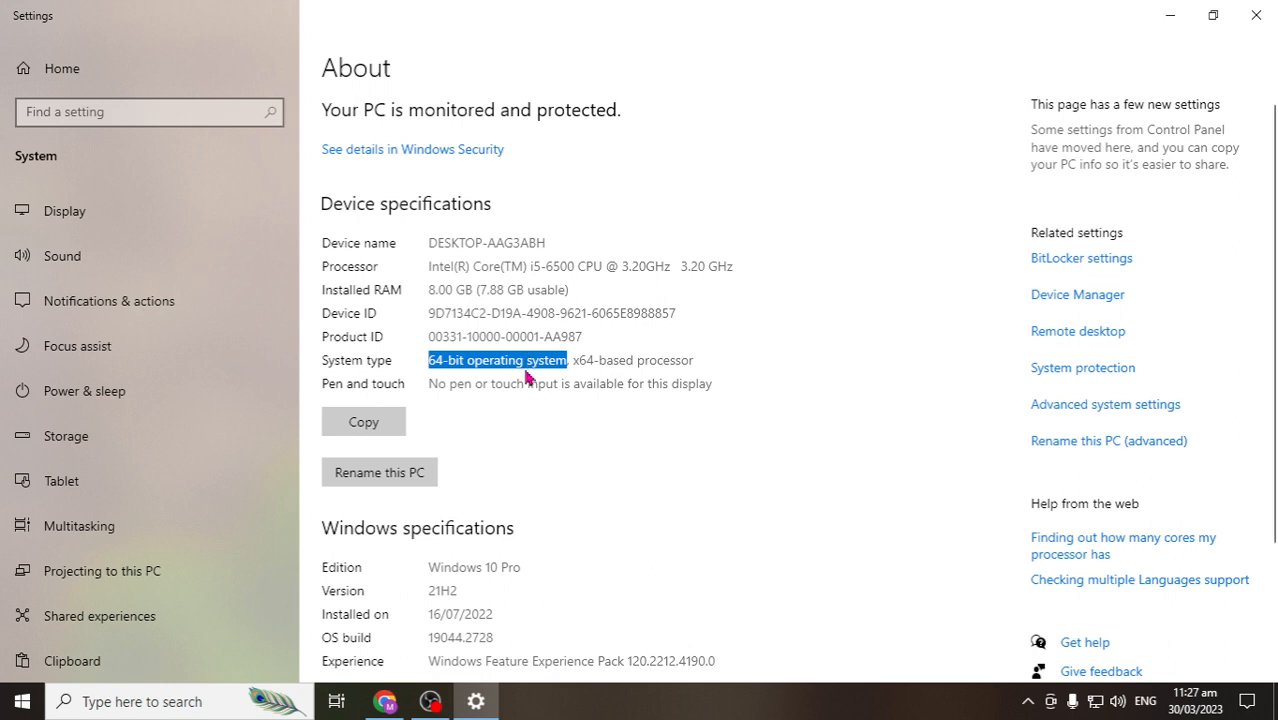
left_click(1257, 20)
Back in Chrome, download the Windows 64 bit installer of Sublime Text Build 3211 and show it in its folder
left_click(385, 701)
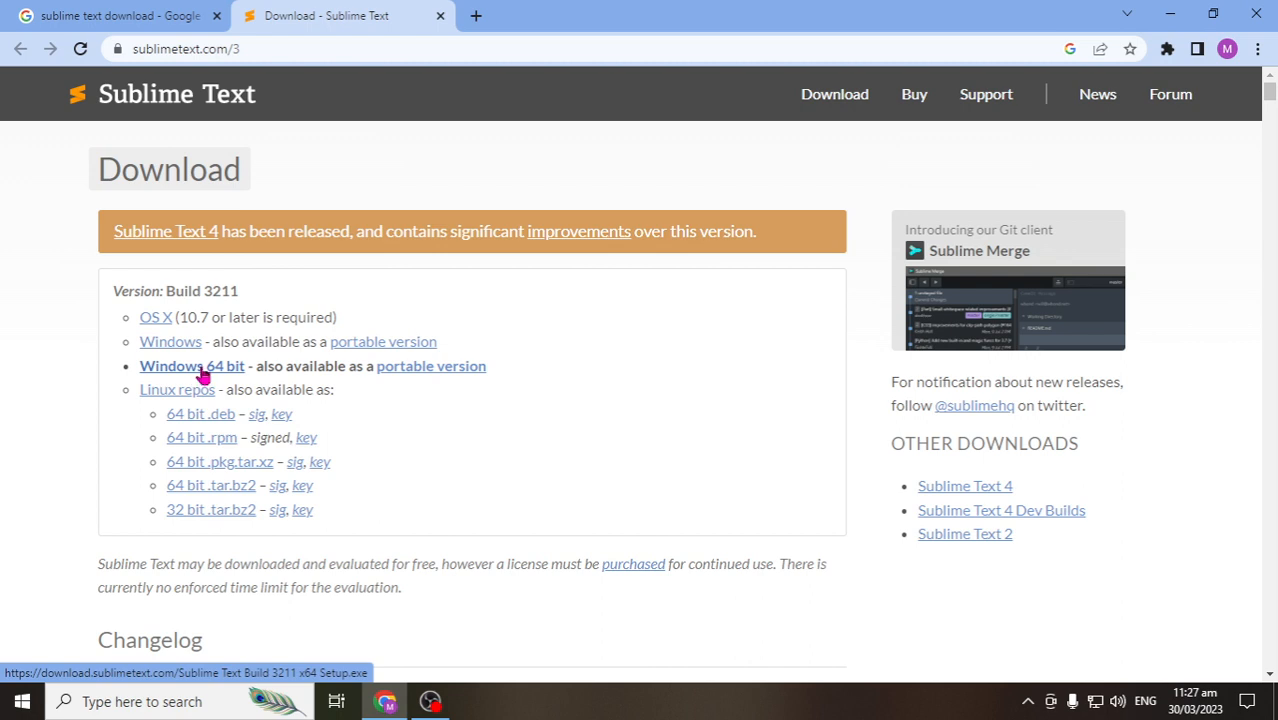
left_click(203, 372)
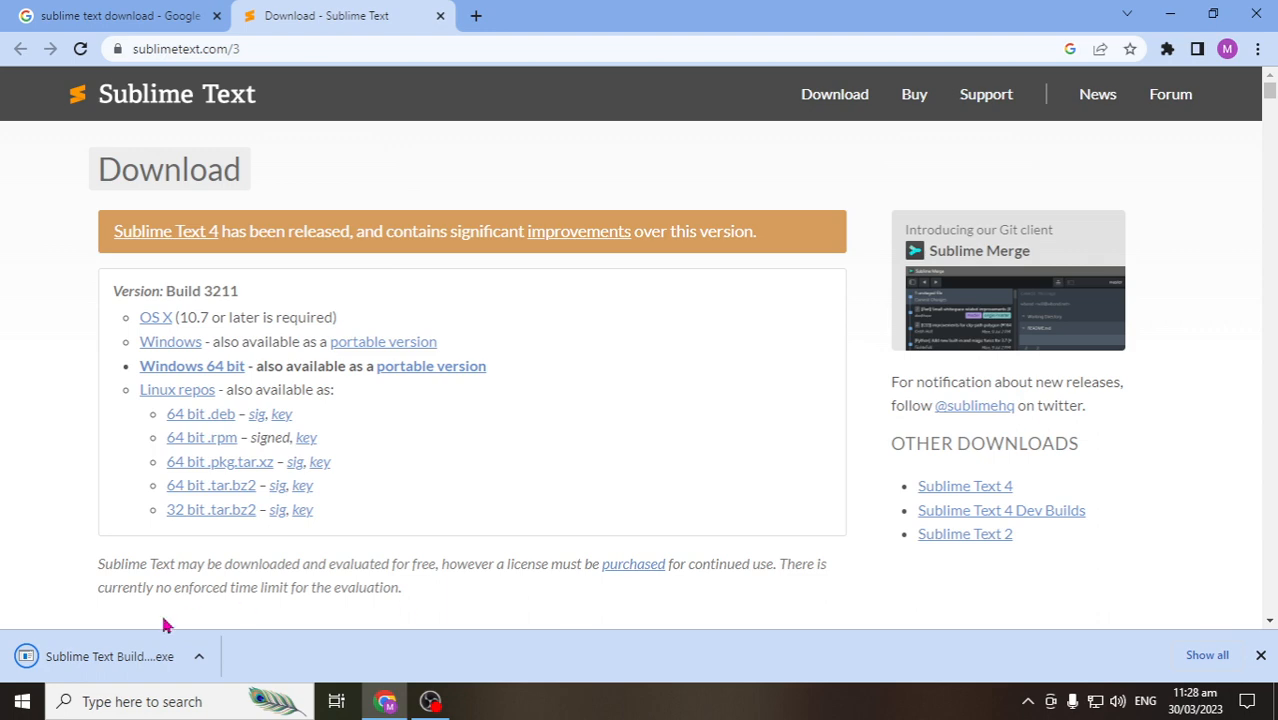
left_click(199, 656)
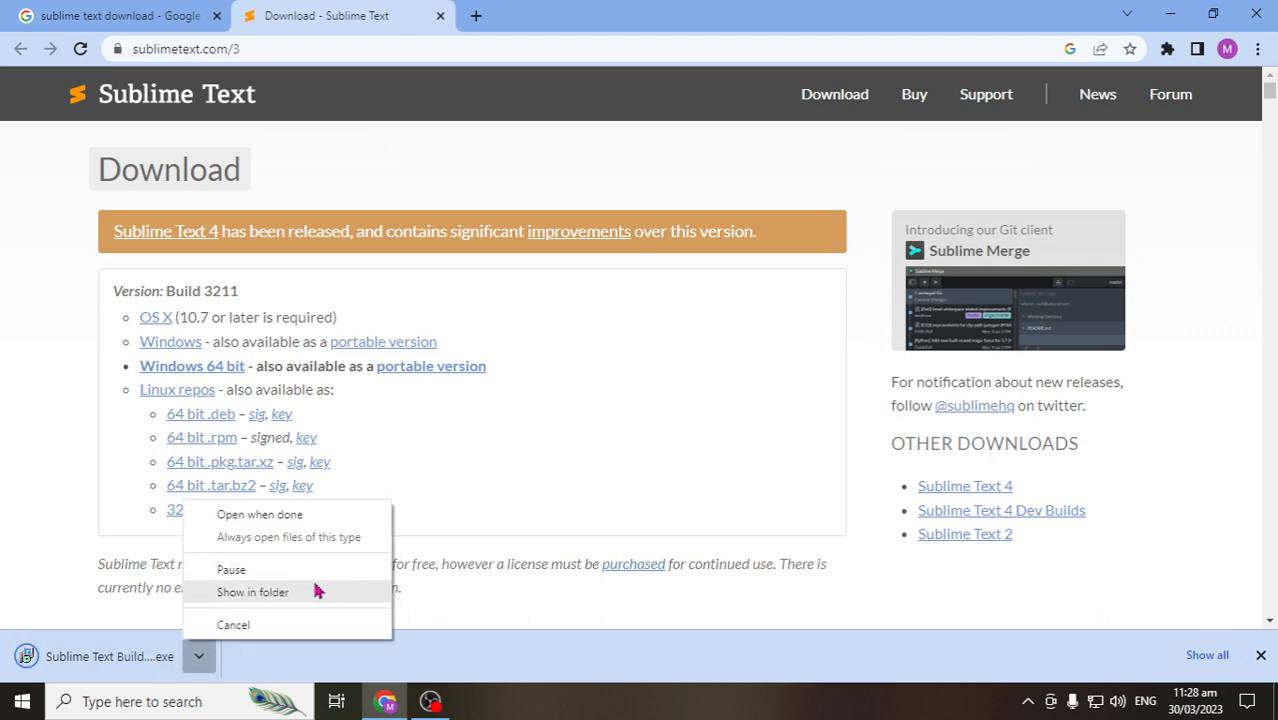
left_click(278, 592)
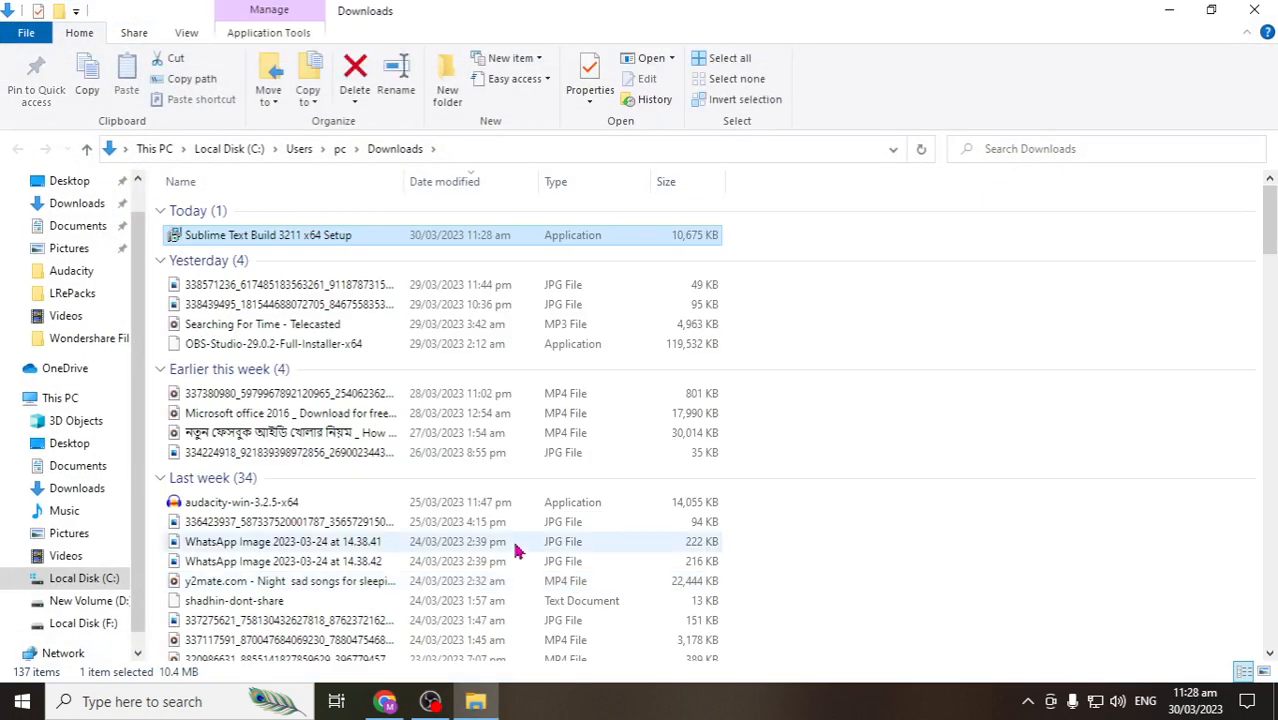
Run the Sublime Text Build 3211 x64 setup and install it into C:\Program Files\Sublime Text 3 without additional tasks
double_click(297, 236)
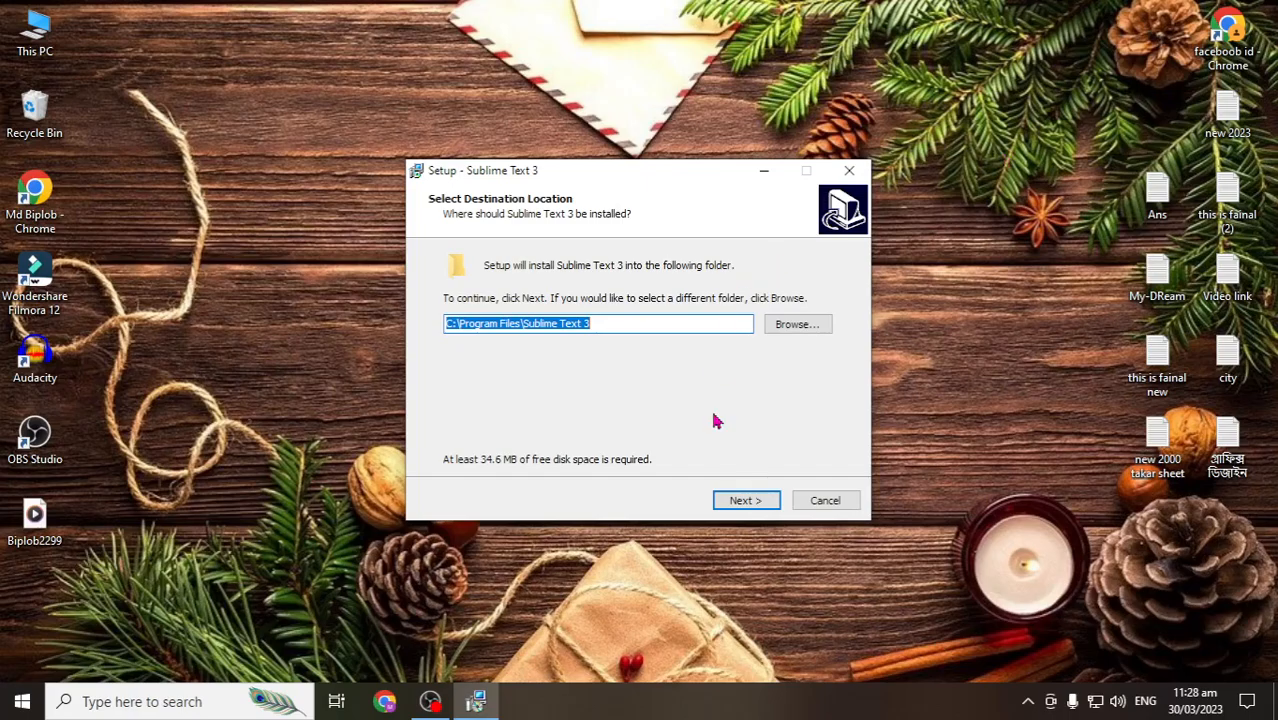
left_click(739, 501)
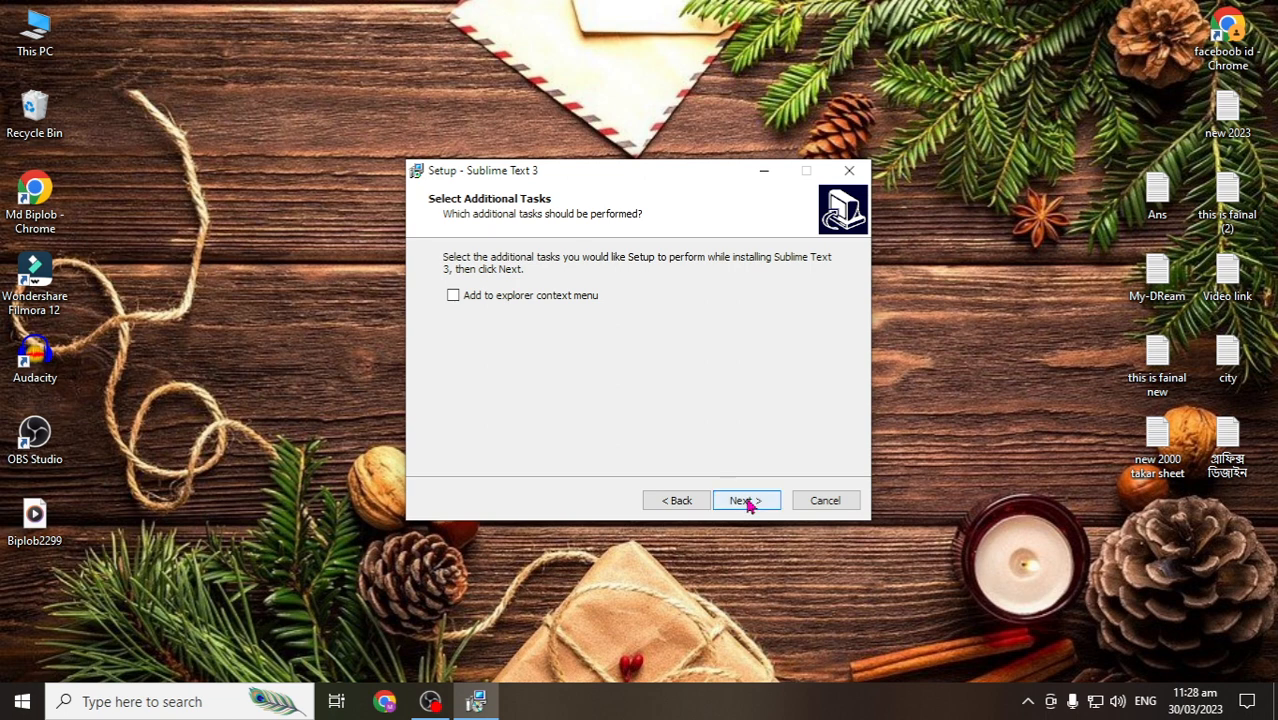
left_click(746, 501)
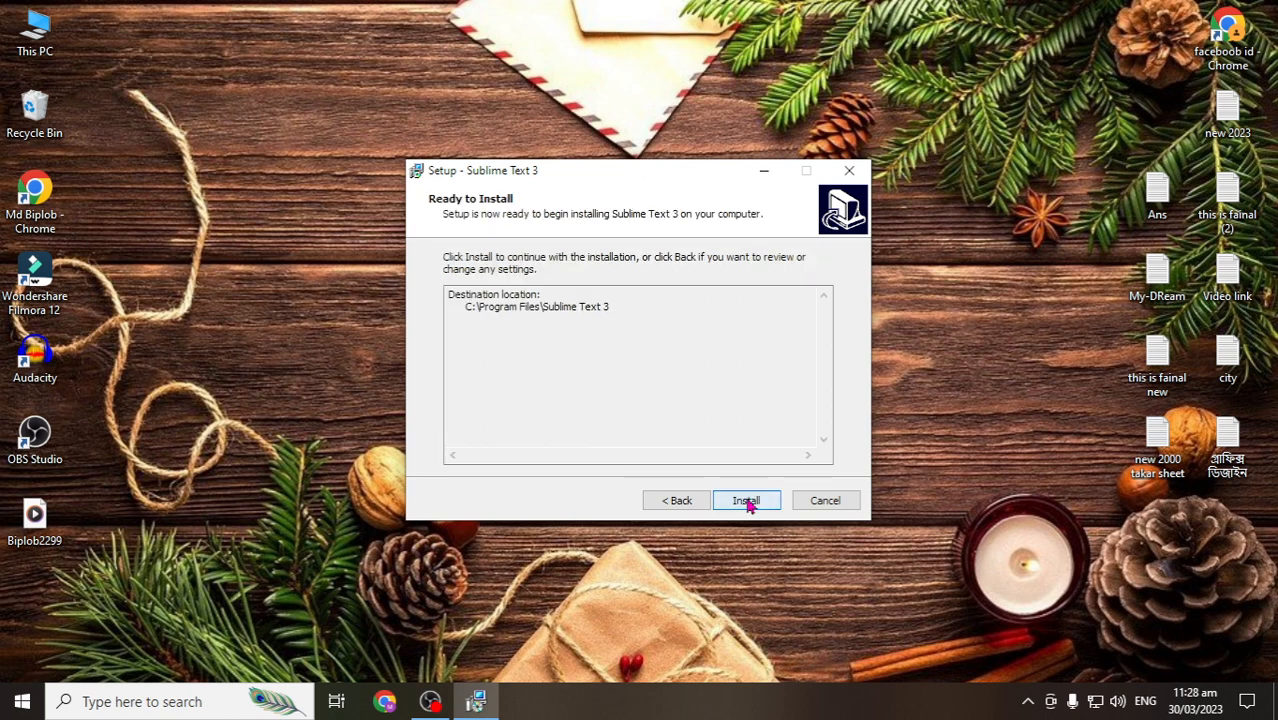
left_click(748, 504)
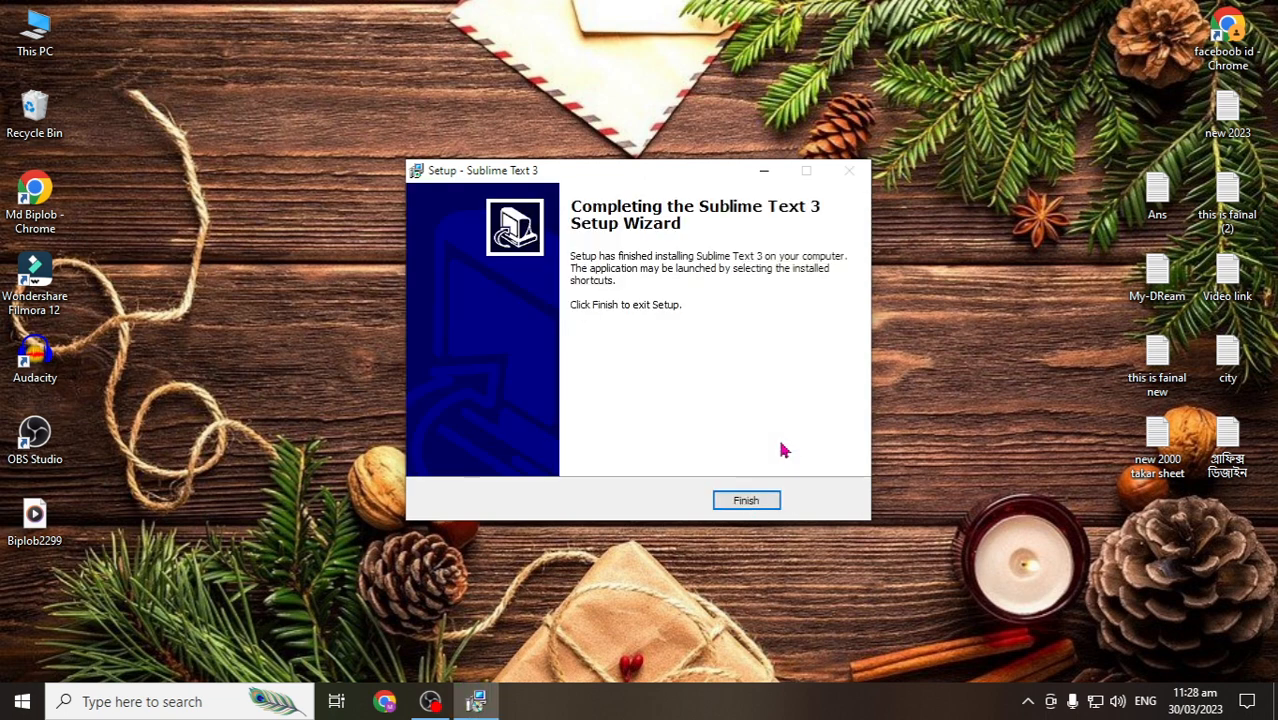
left_click(747, 501)
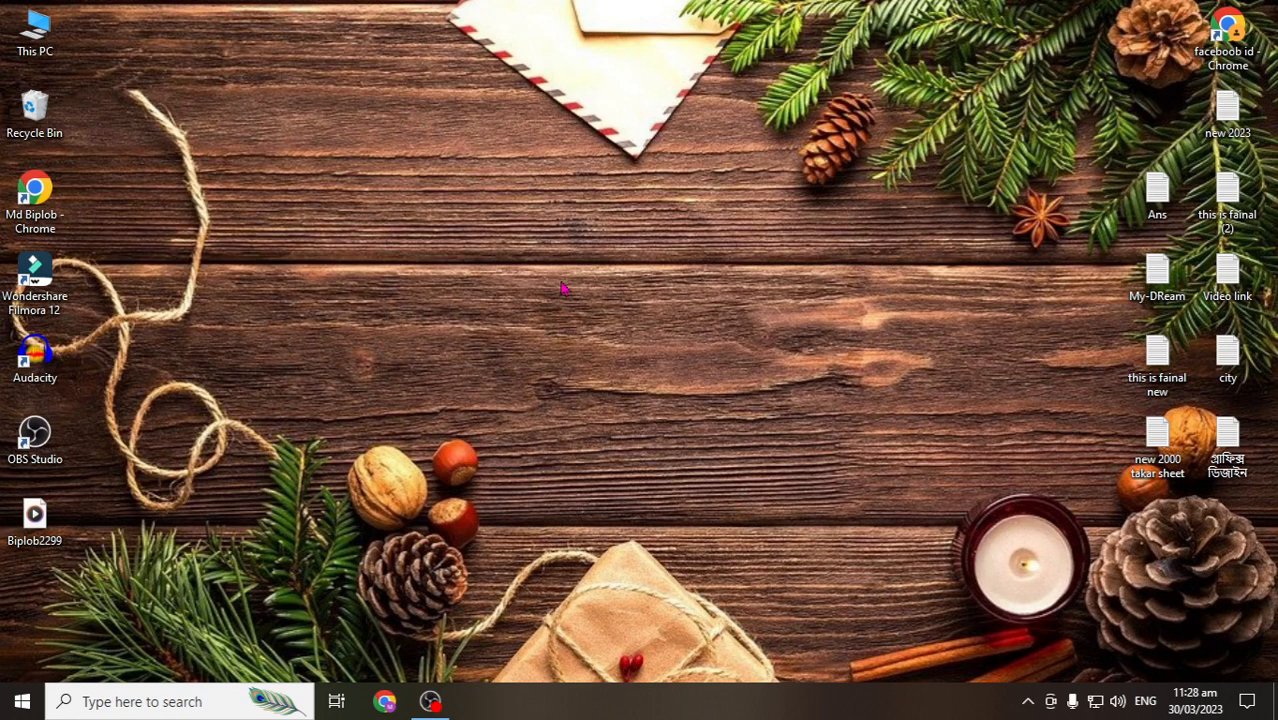
Refresh the desktop and look for Sublime Text 3 in the list of installed apps
right_click(562, 288)
left_click(598, 336)
left_click(22, 701)
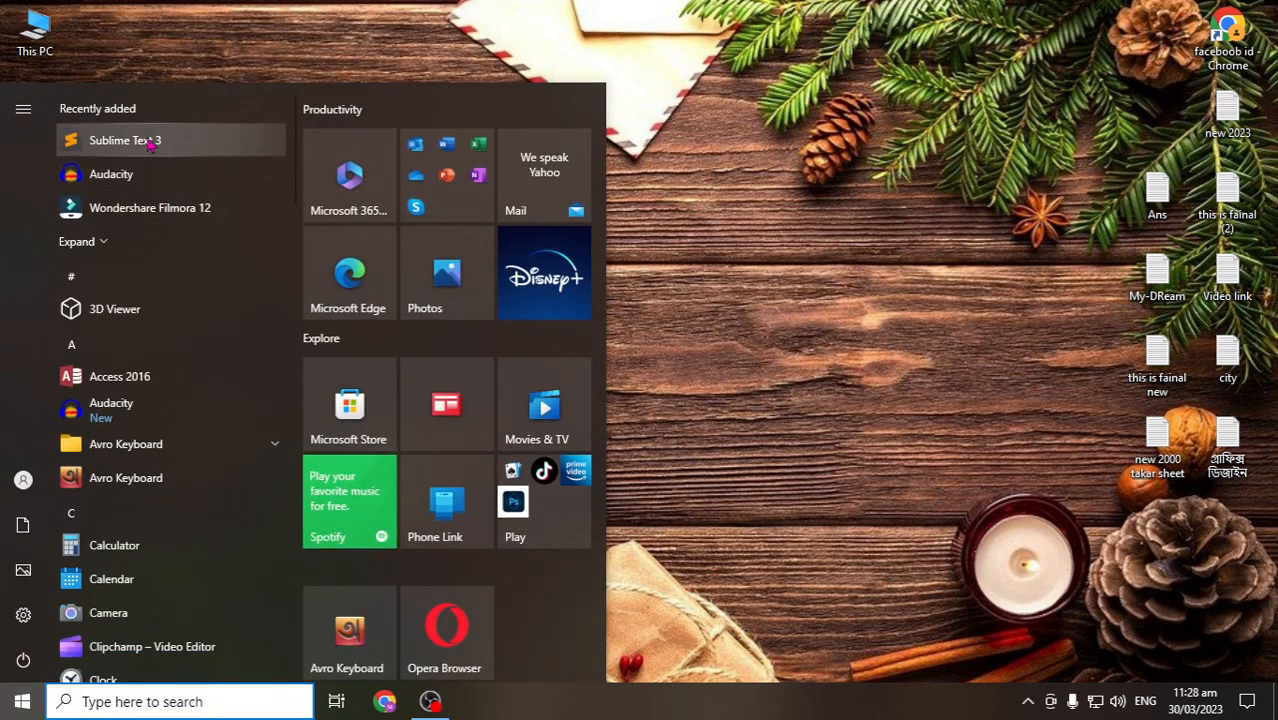
scroll(135, 358, "down", 5)
scroll(135, 358, "down", 10)
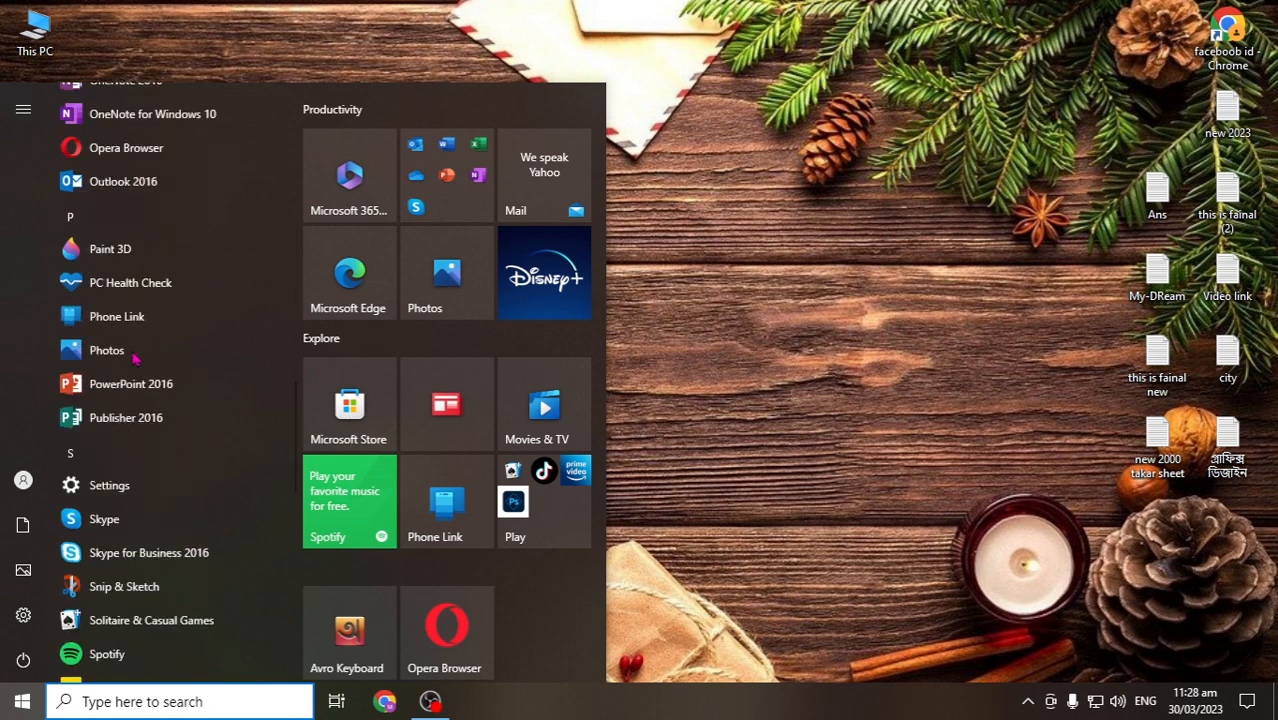
scroll(135, 358, "up", 5)
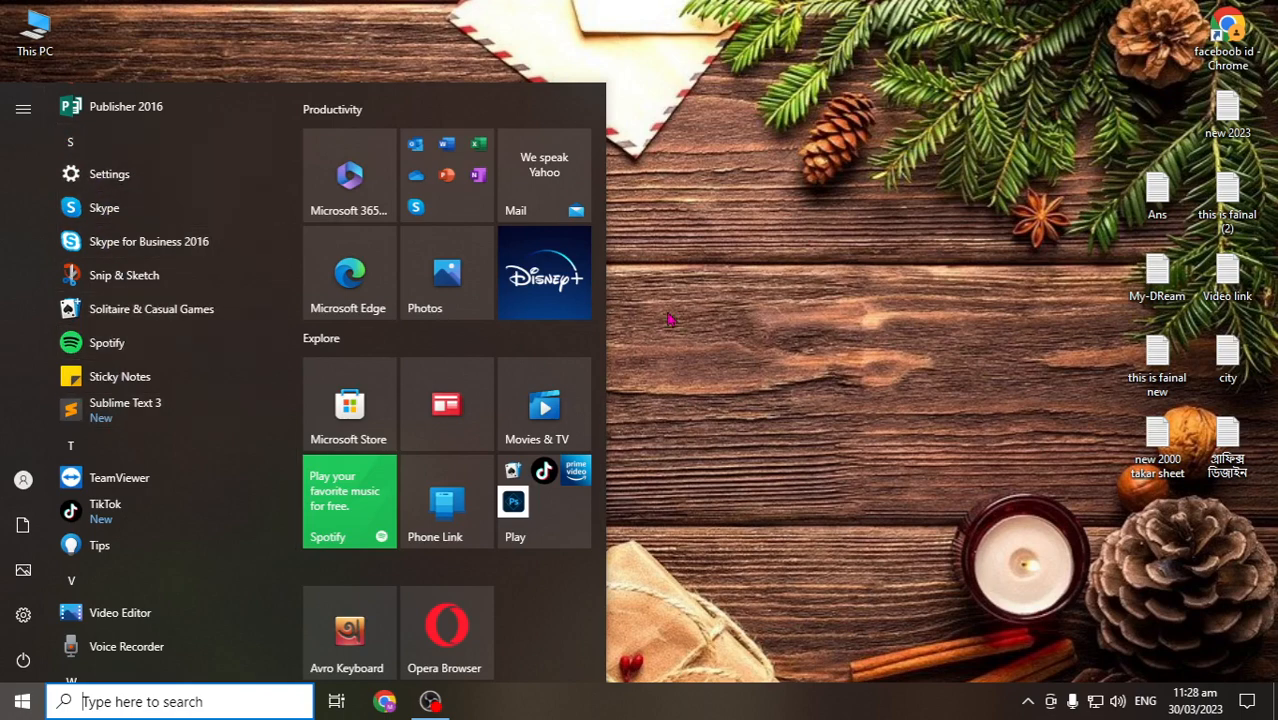
left_click(634, 295)
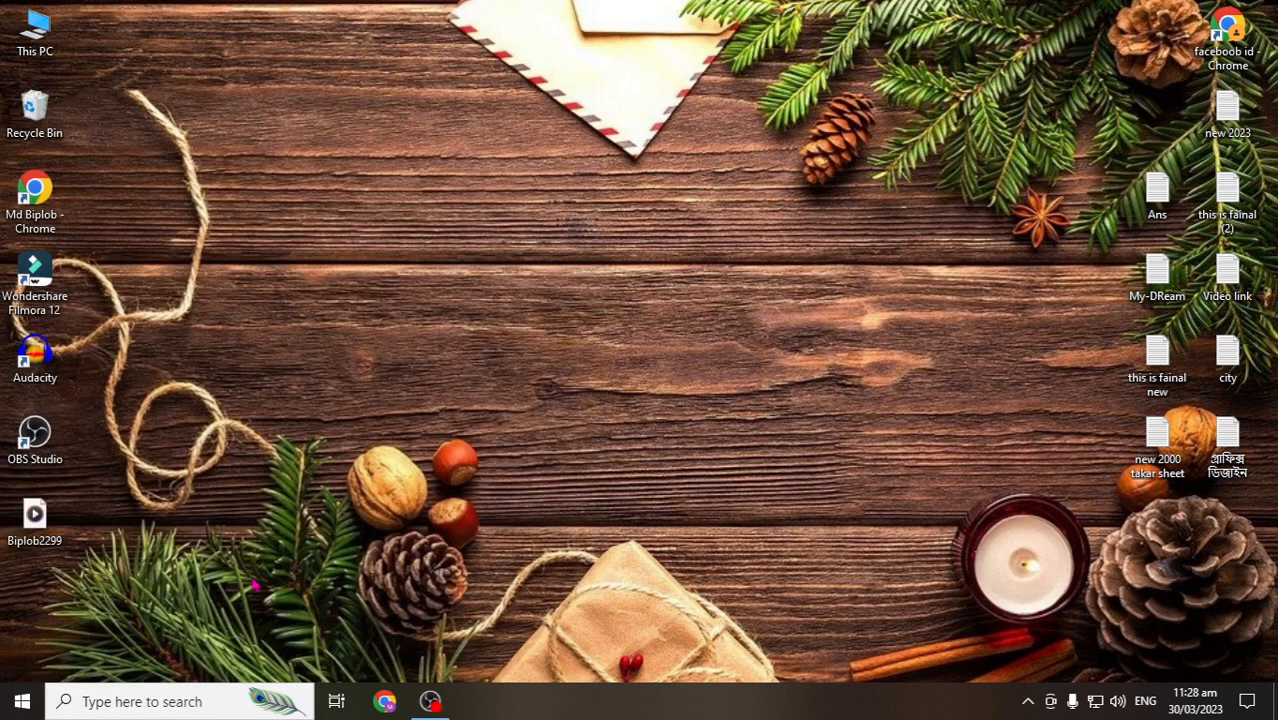
Search Windows for "sub", launch Sublime Text 3, decline the update download and move its window toward the screen centre
left_click(149, 703)
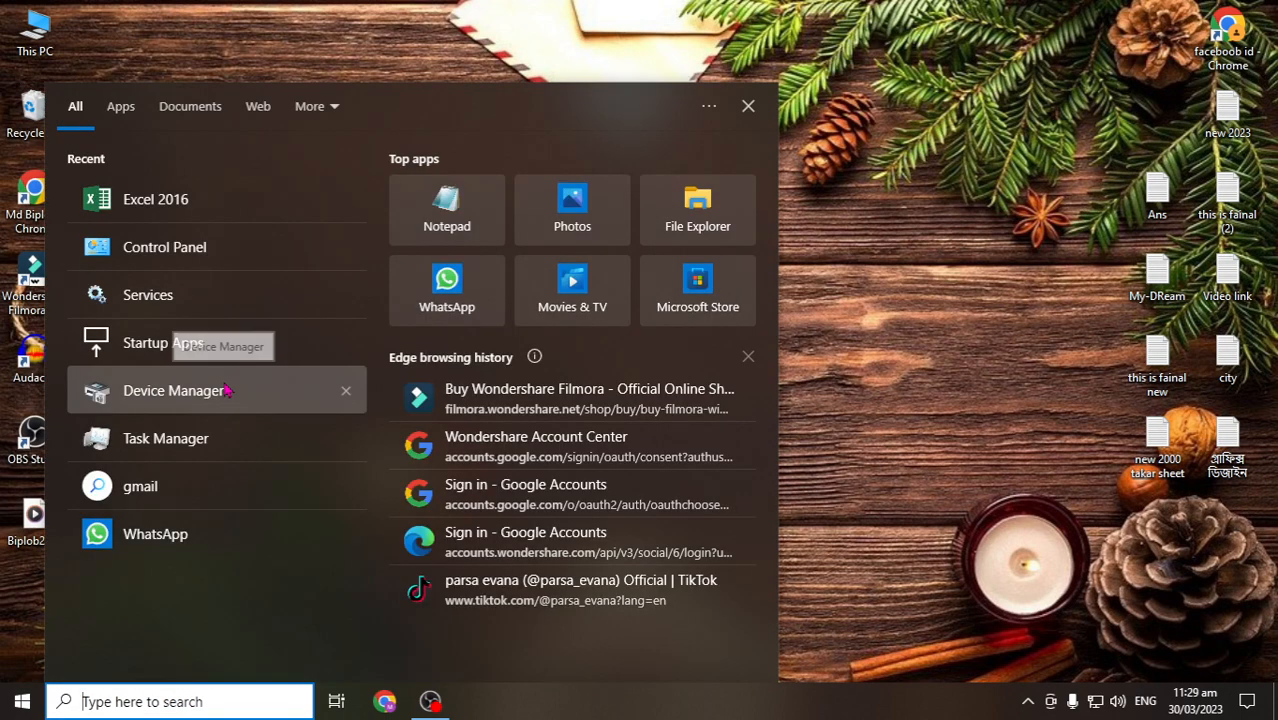
type("sub")
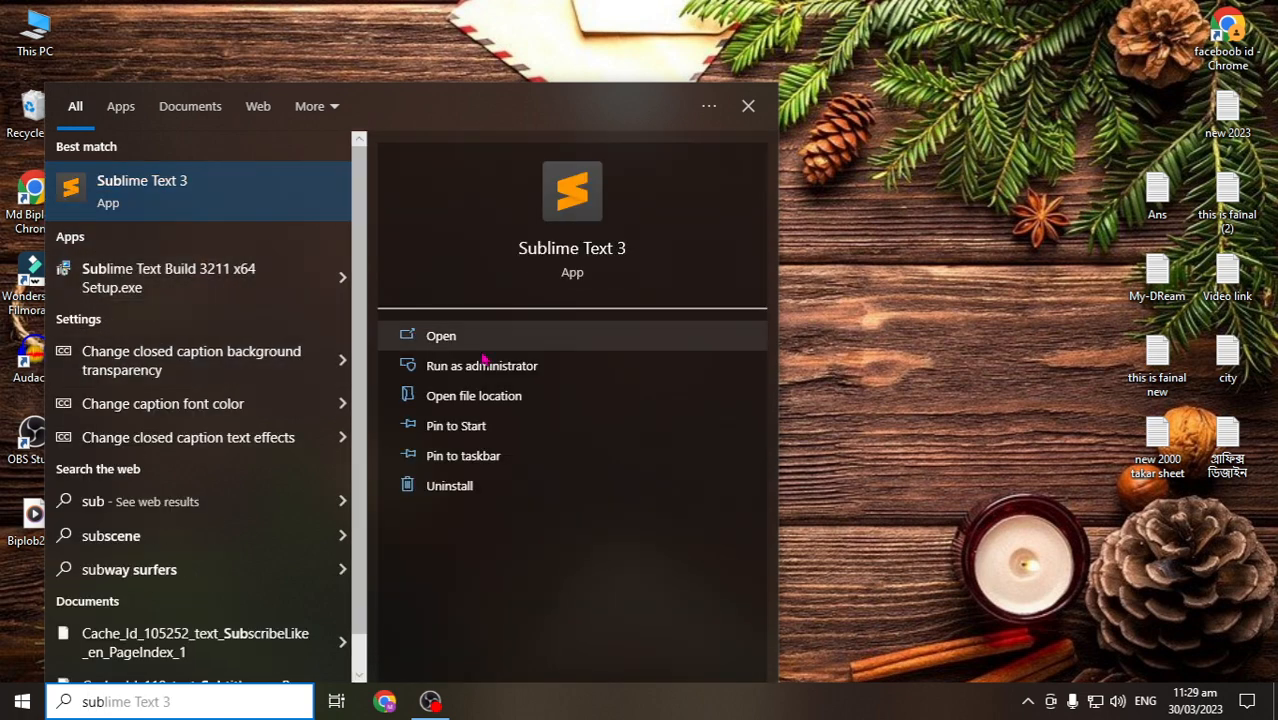
left_click(176, 215)
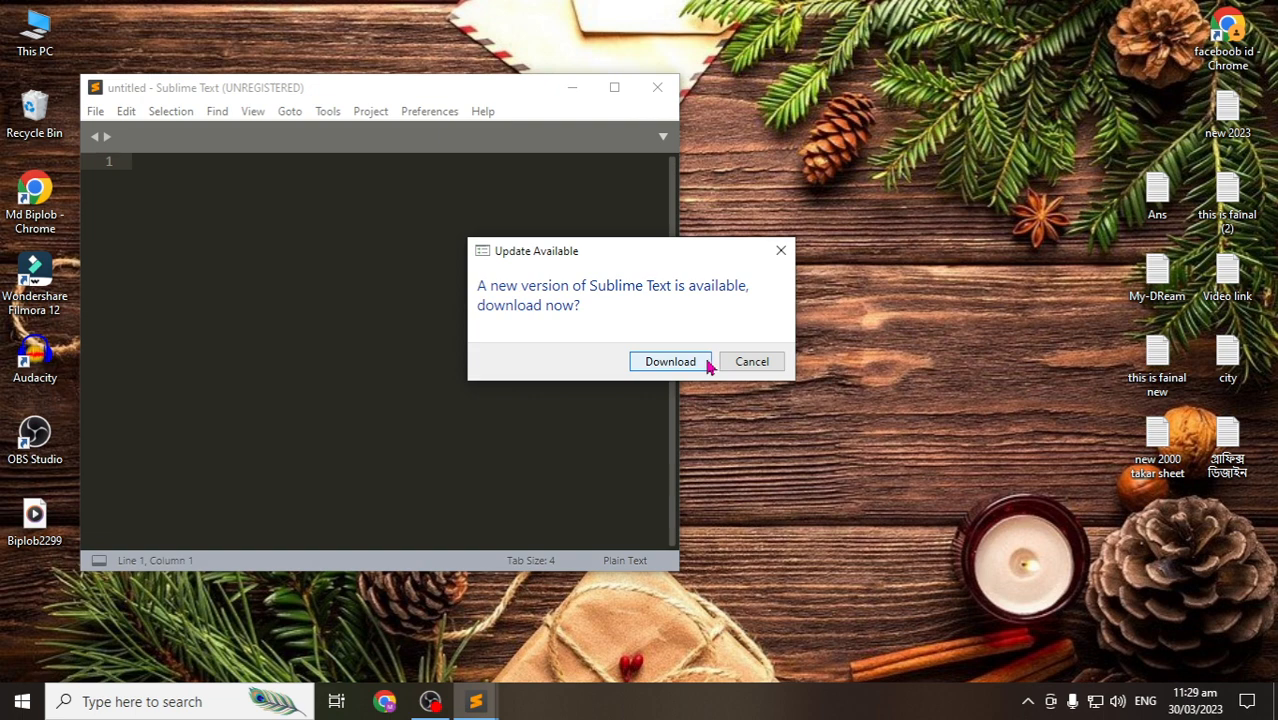
left_click(750, 365)
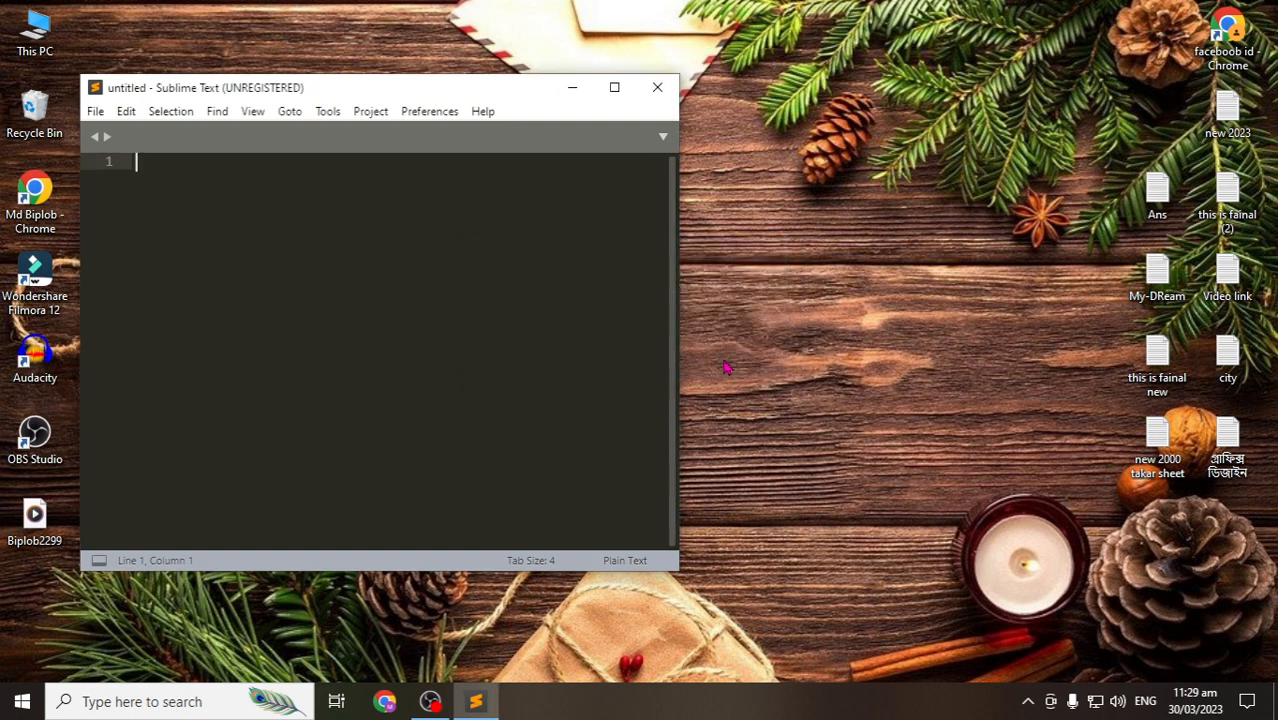
left_click_drag(402, 96, 622, 102)
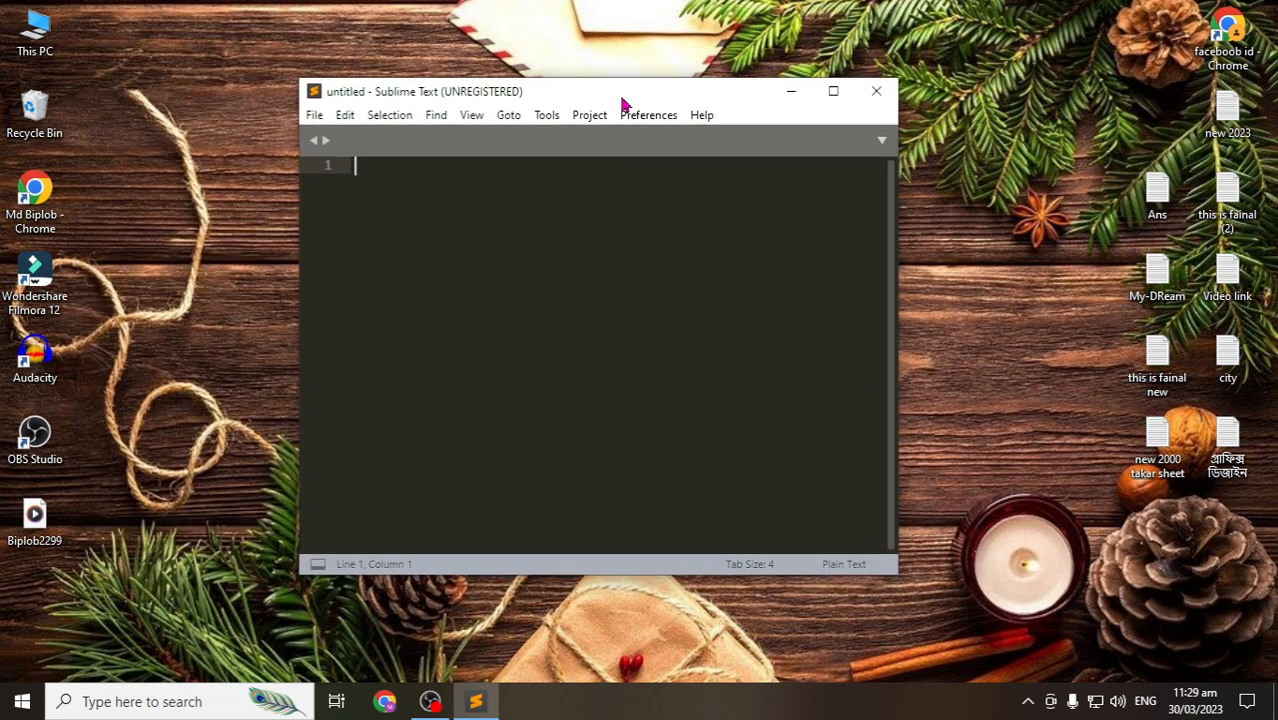
Install Package Control in Sublime Text and dismiss the installation message
left_click(550, 116)
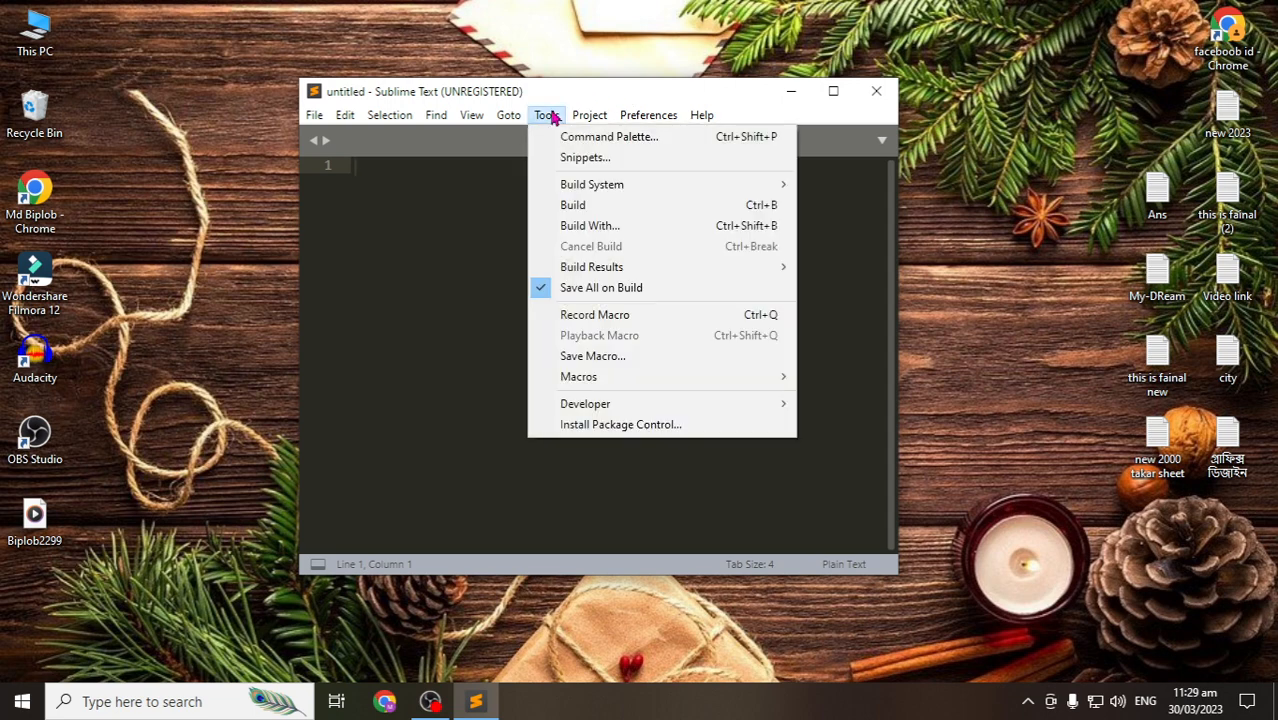
left_click(600, 427)
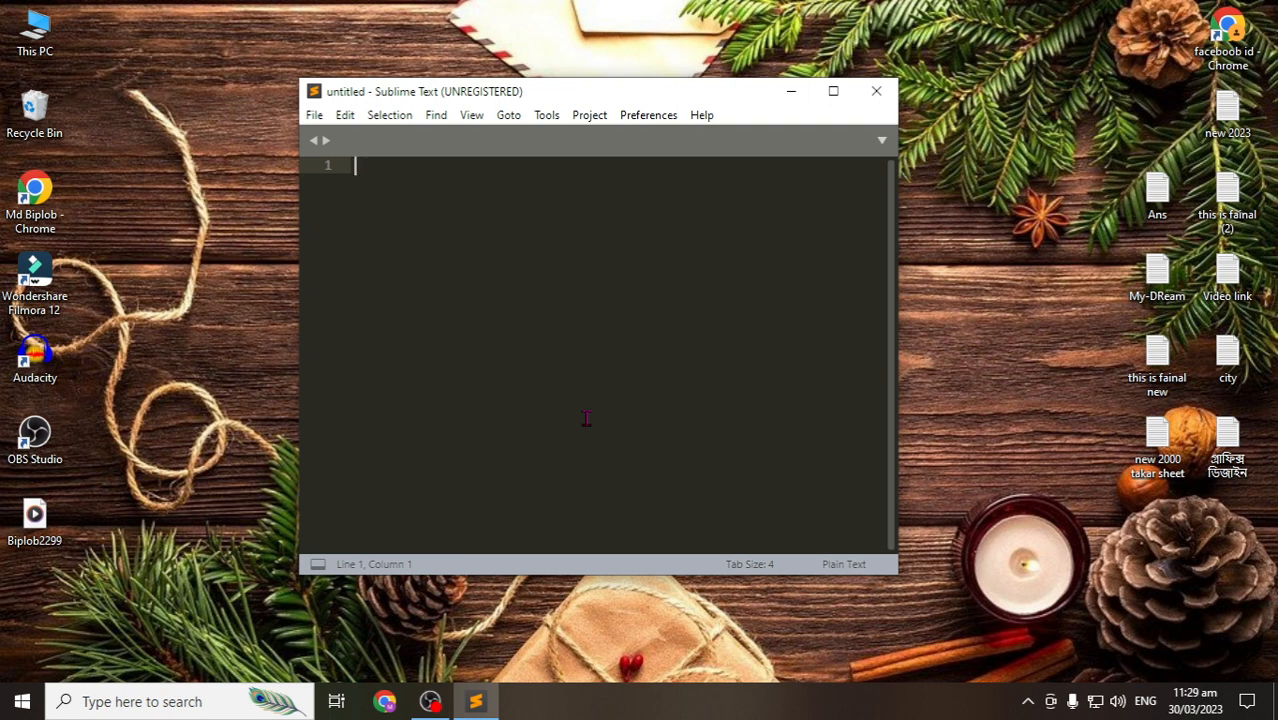
left_click(557, 122)
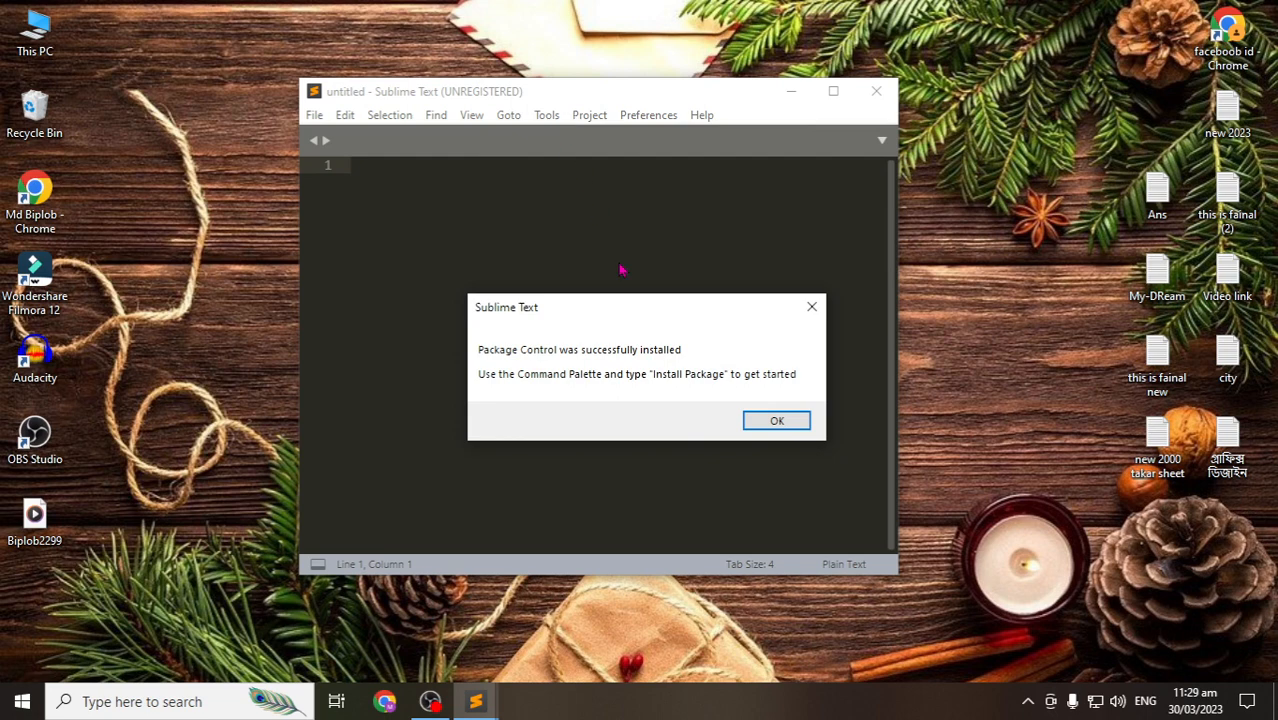
left_click(764, 424)
left_click(550, 116)
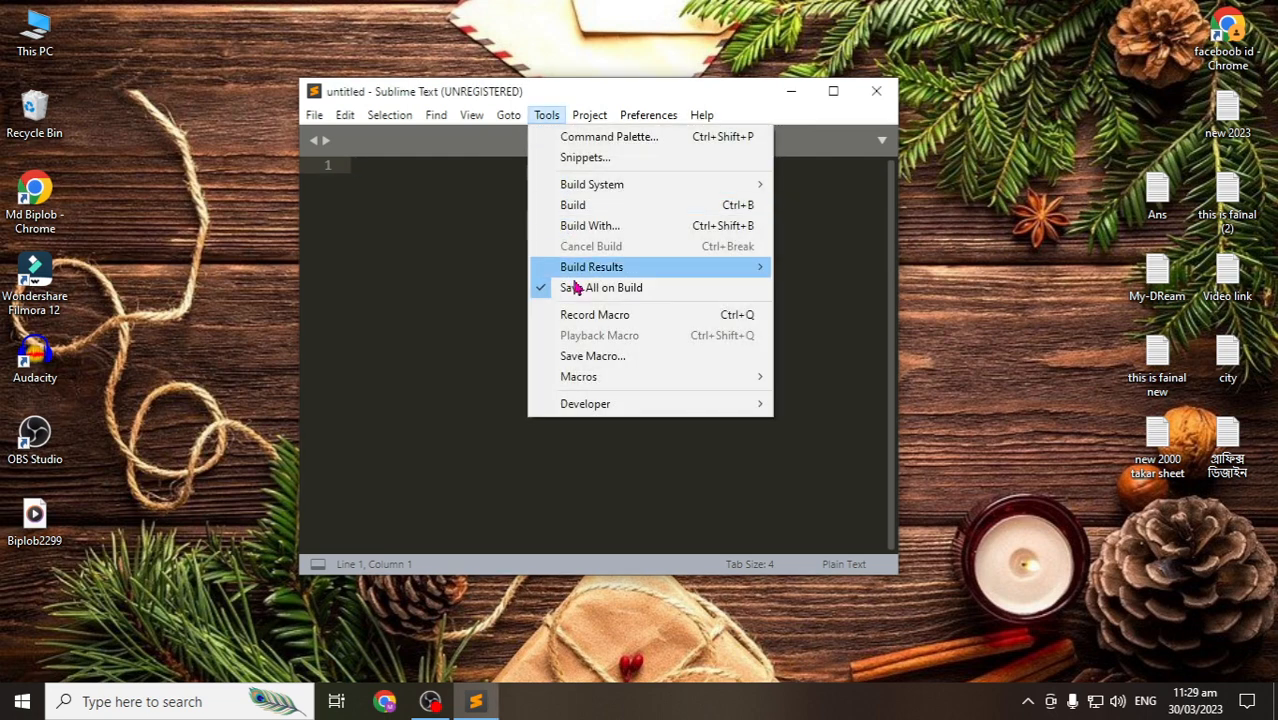
mouse_move(567, 410)
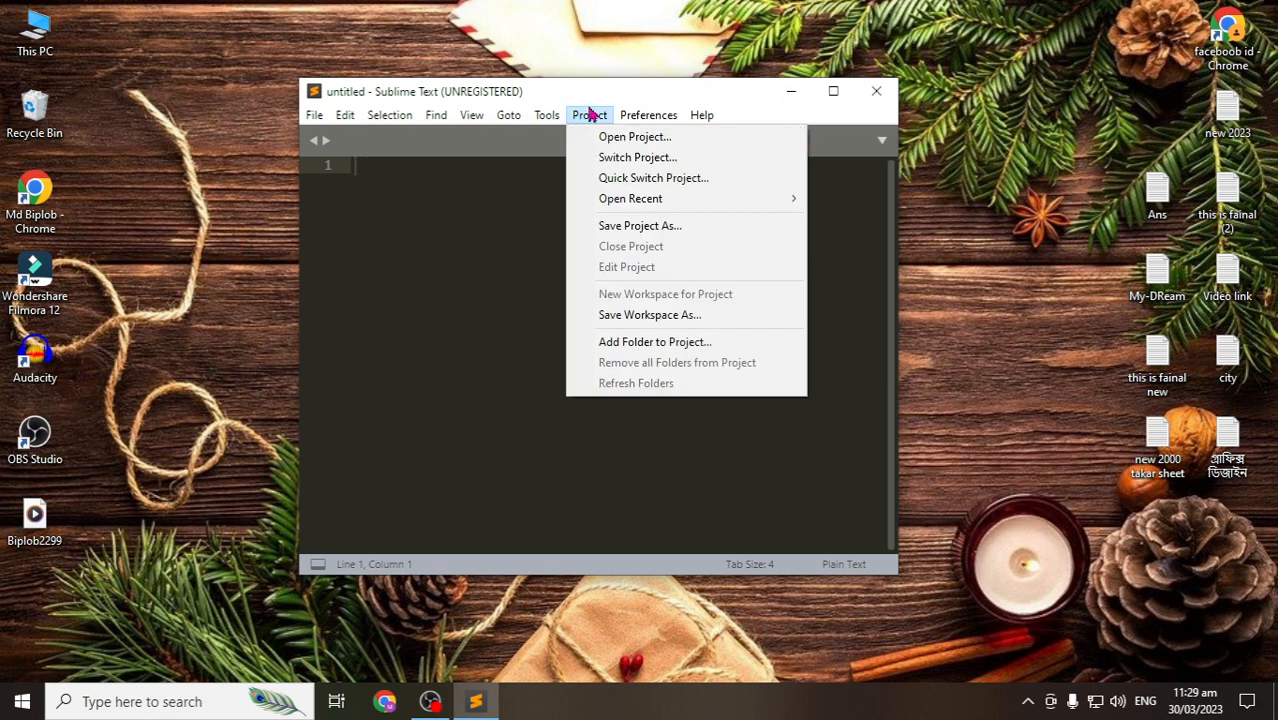
mouse_move(652, 119)
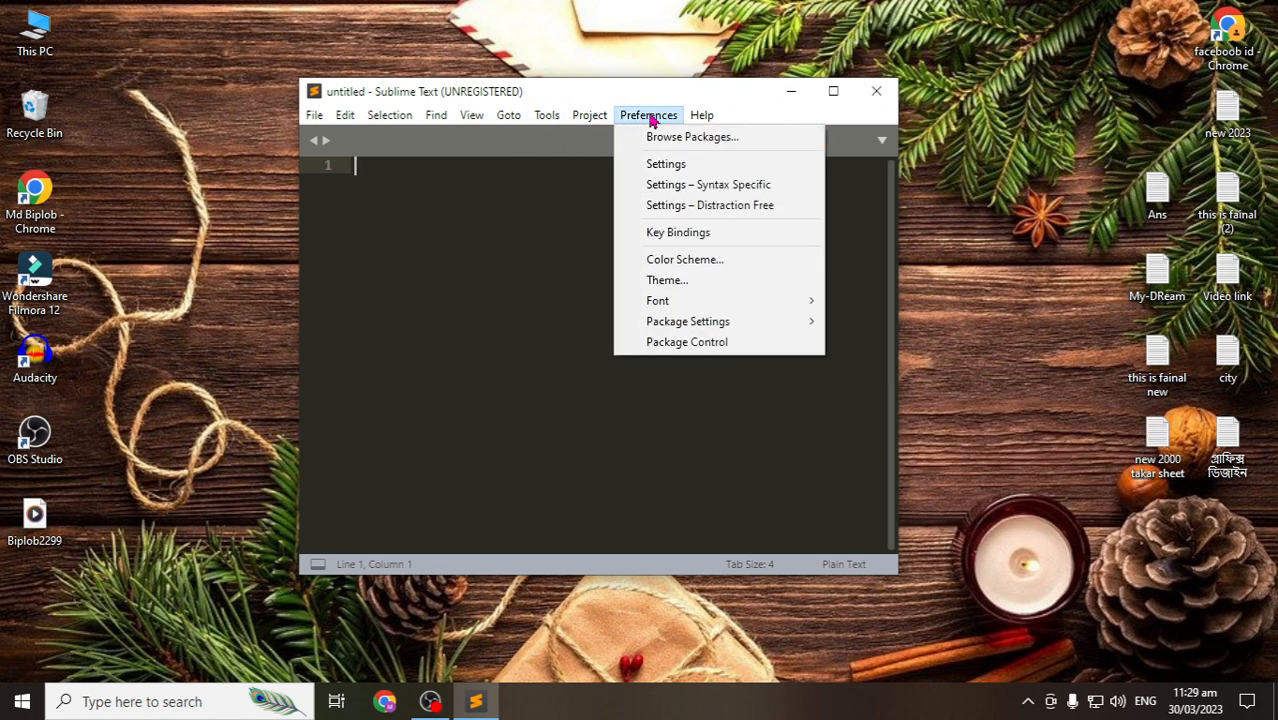
left_click(687, 343)
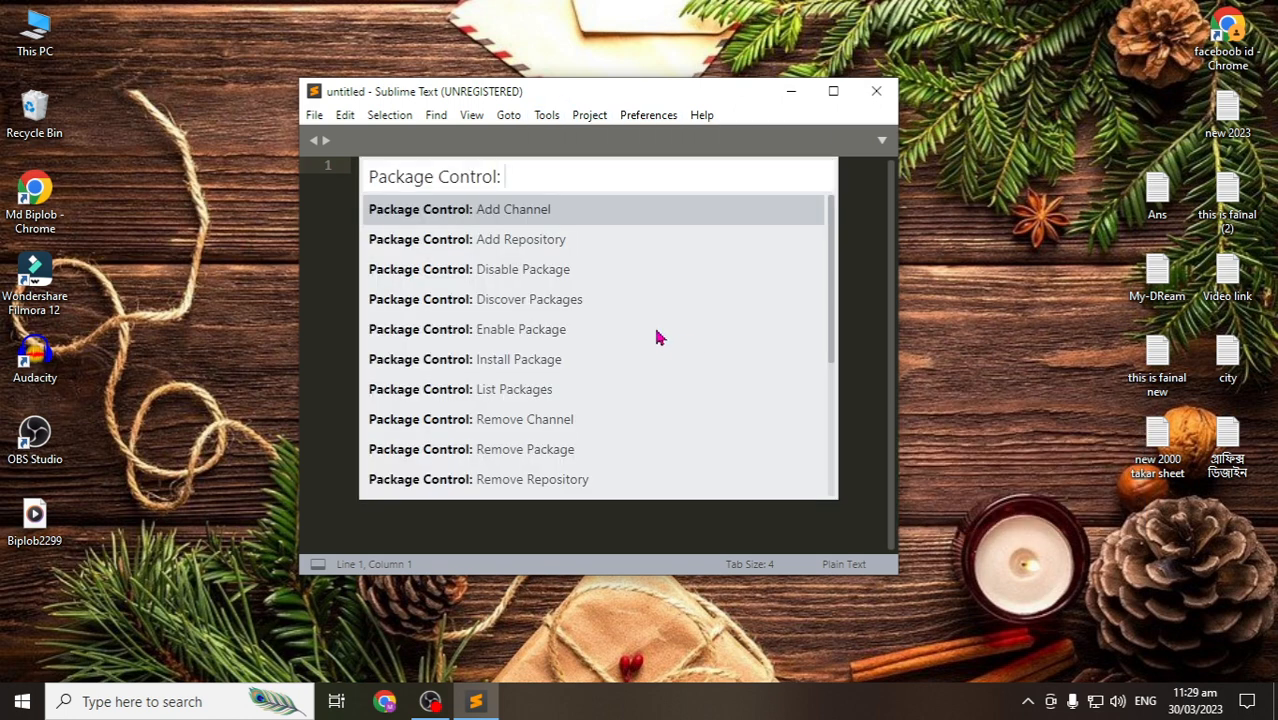
type("ins")
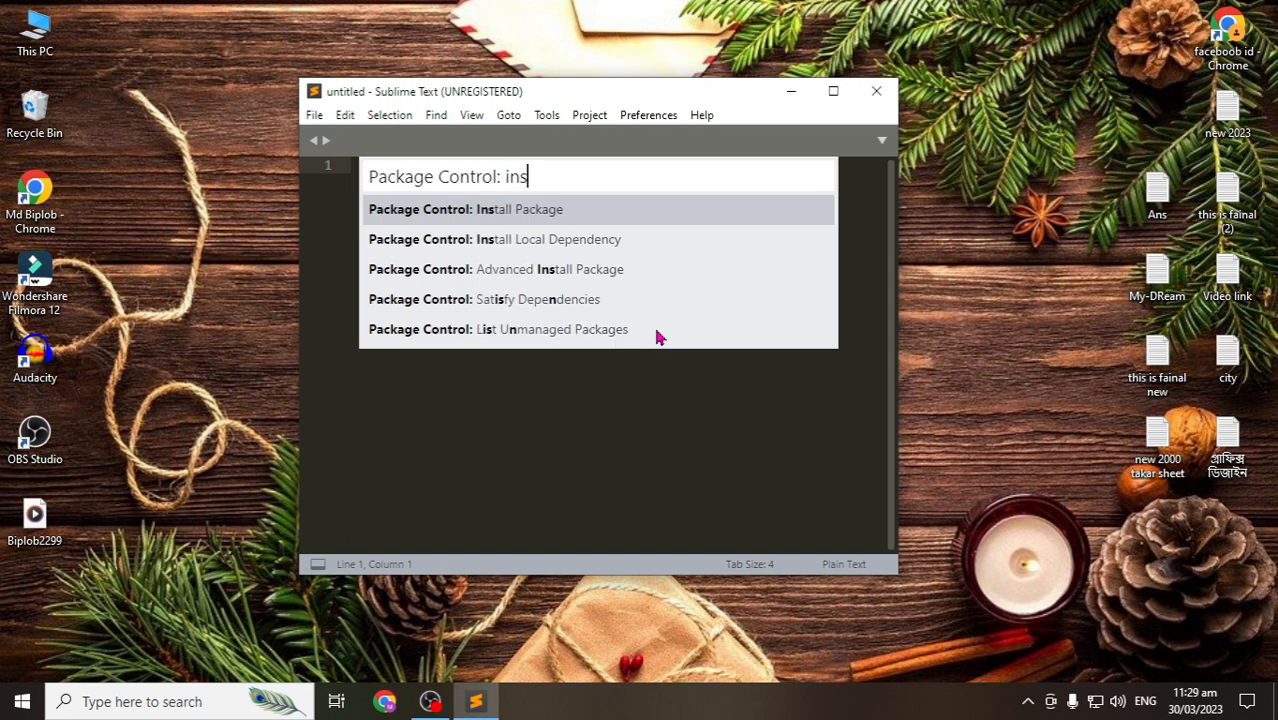
left_click(585, 209)
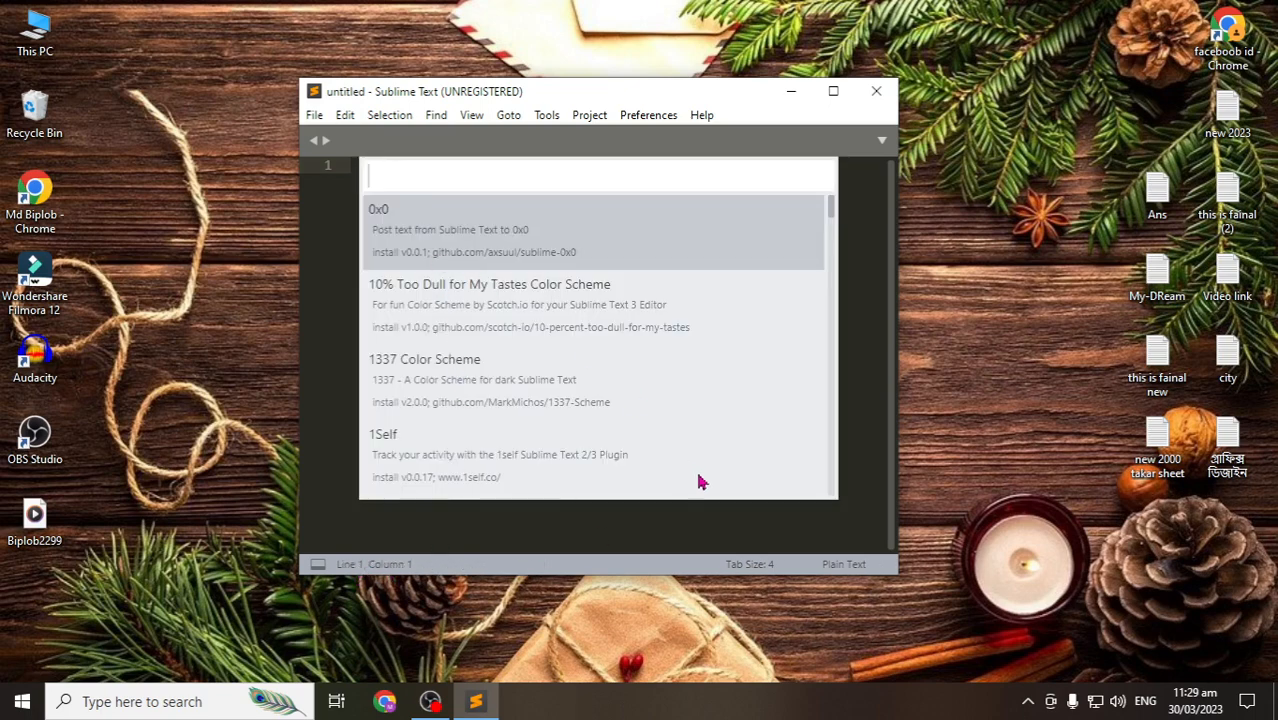
Restart Sublime Text 3 and decline the update download
left_click(876, 100)
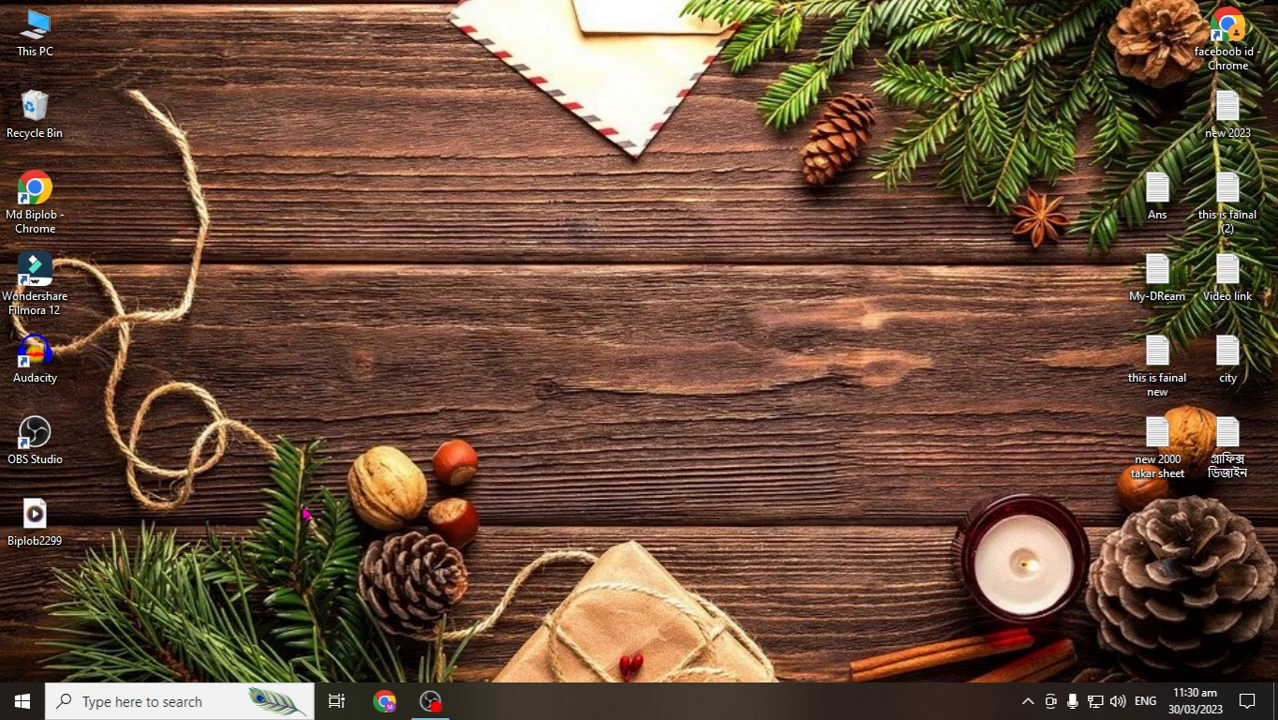
left_click(115, 700)
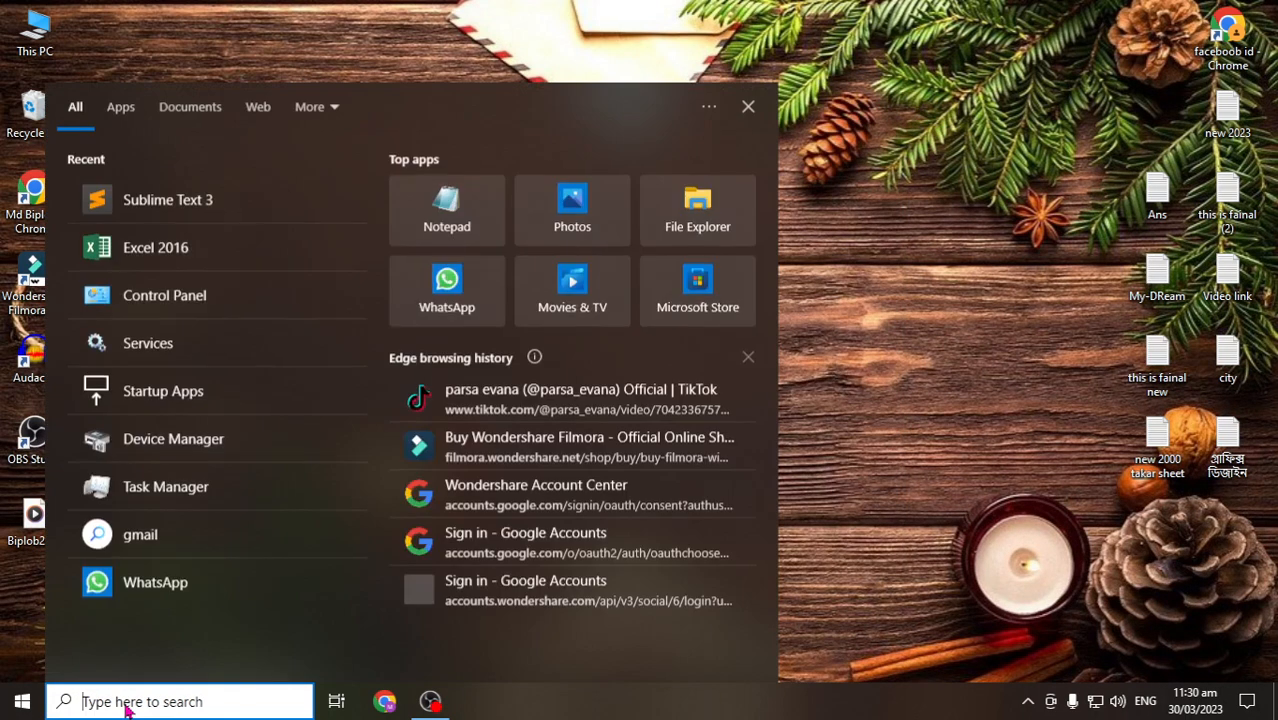
left_click(174, 205)
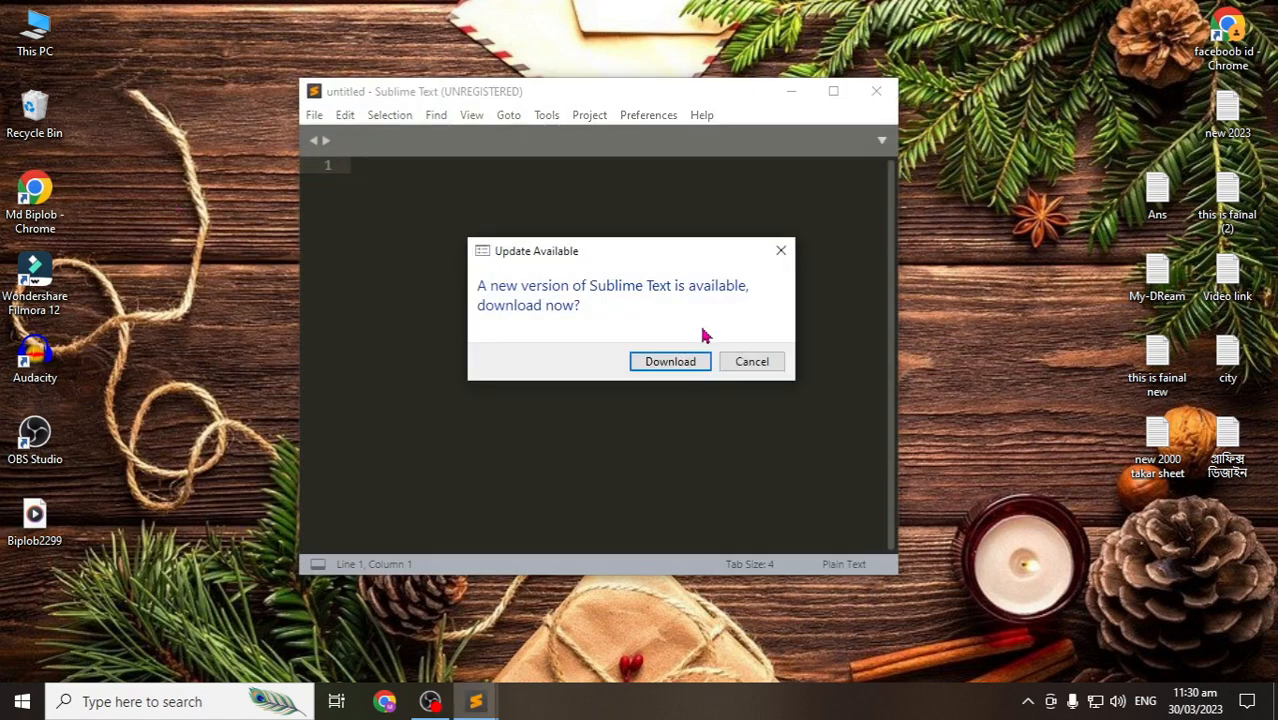
left_click(748, 361)
Install the Emmet package through Package Control, declining its anonymous usage stats and closing the resulting message tab
left_click(646, 118)
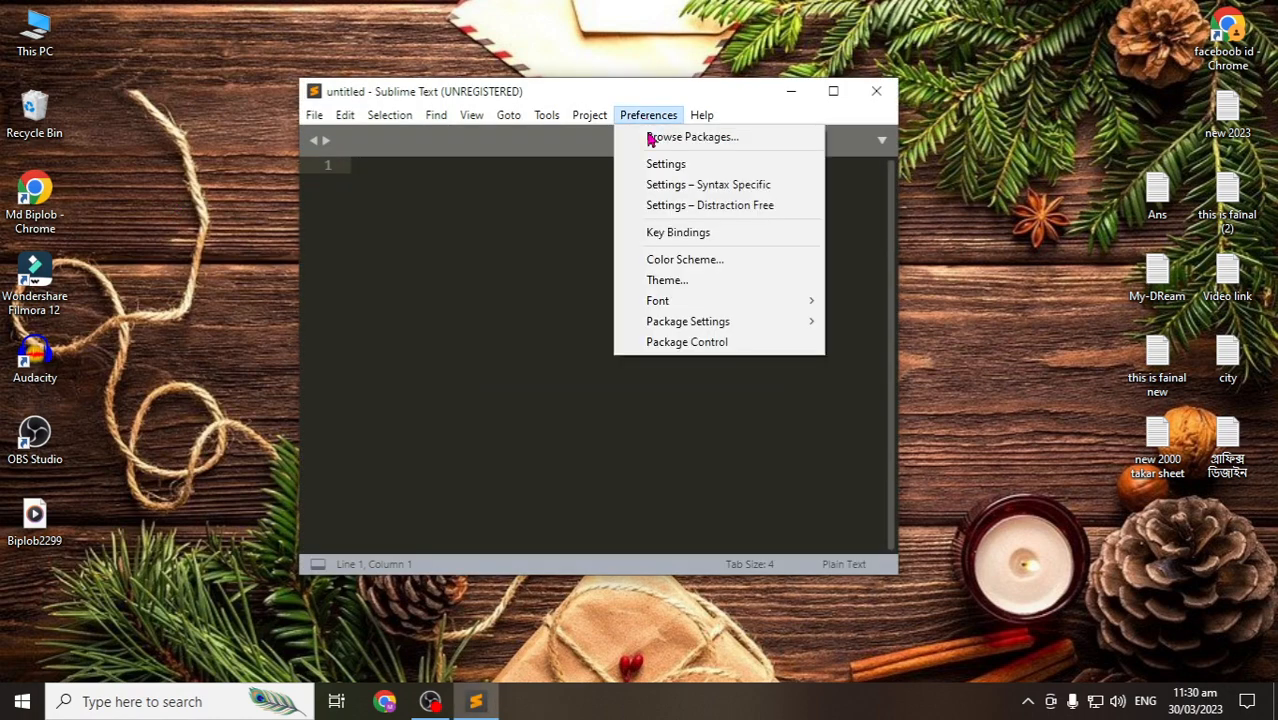
left_click(687, 346)
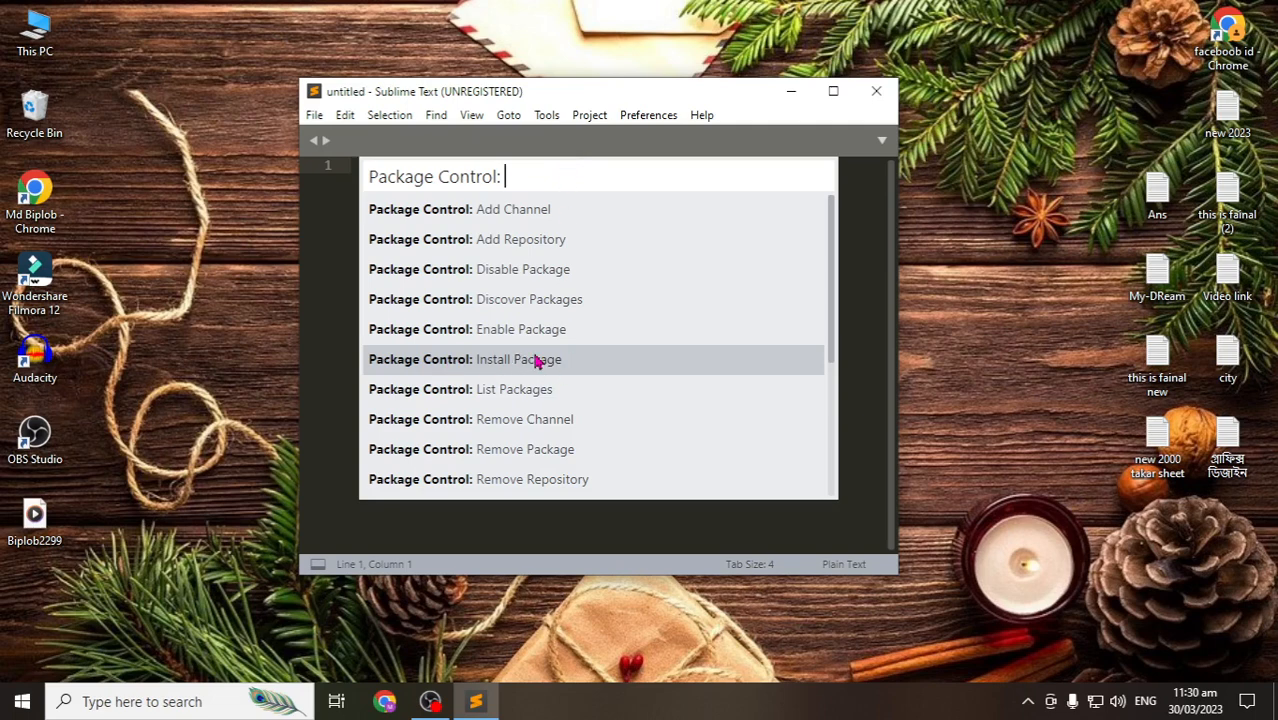
type("ins")
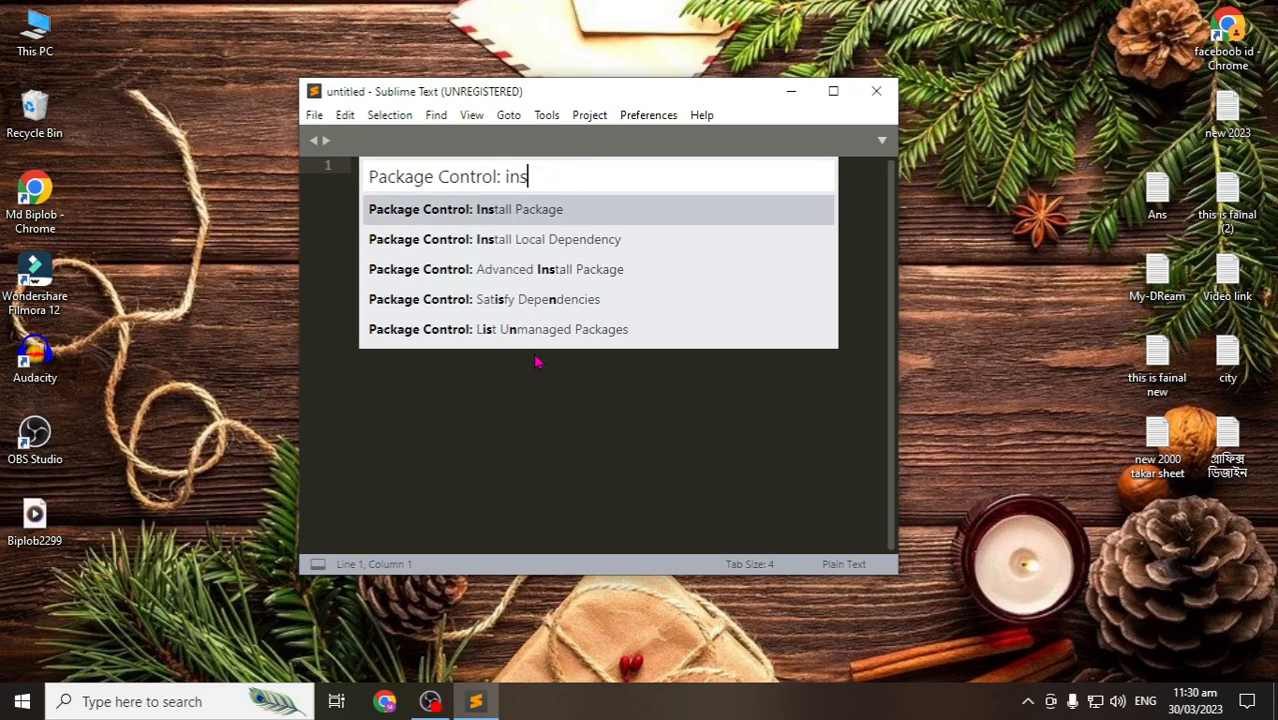
left_click(549, 214)
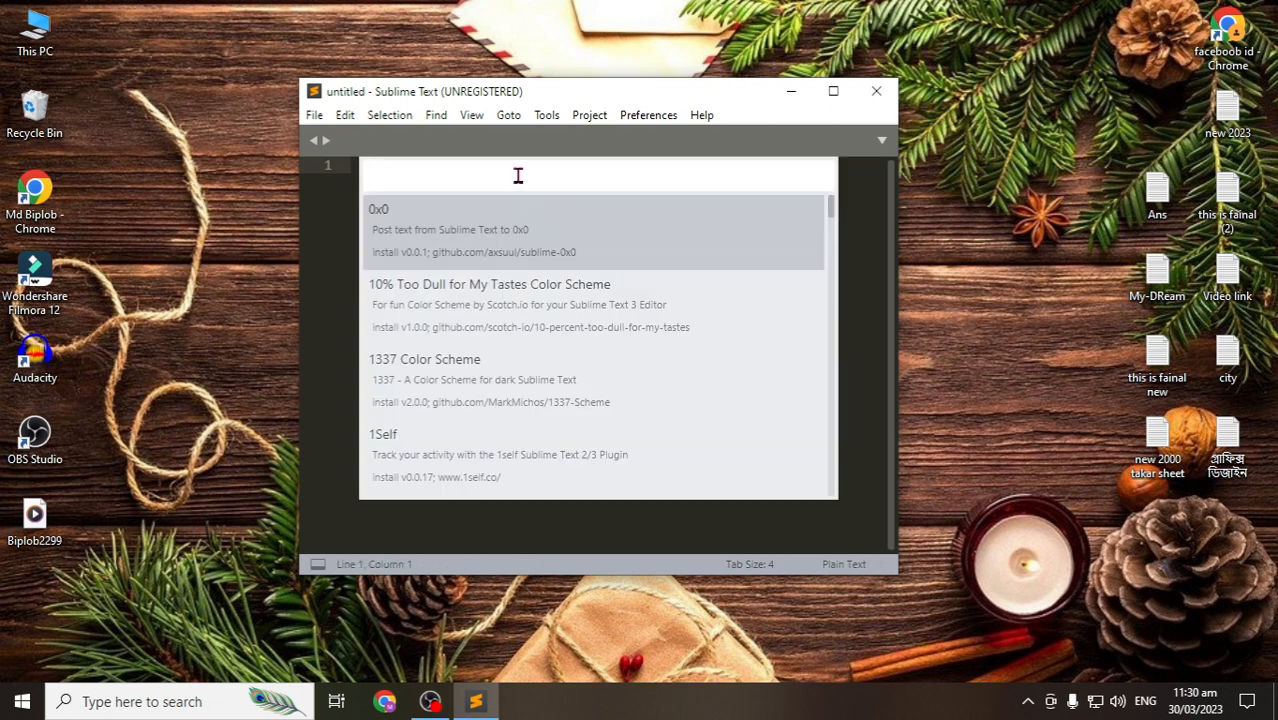
type("emm")
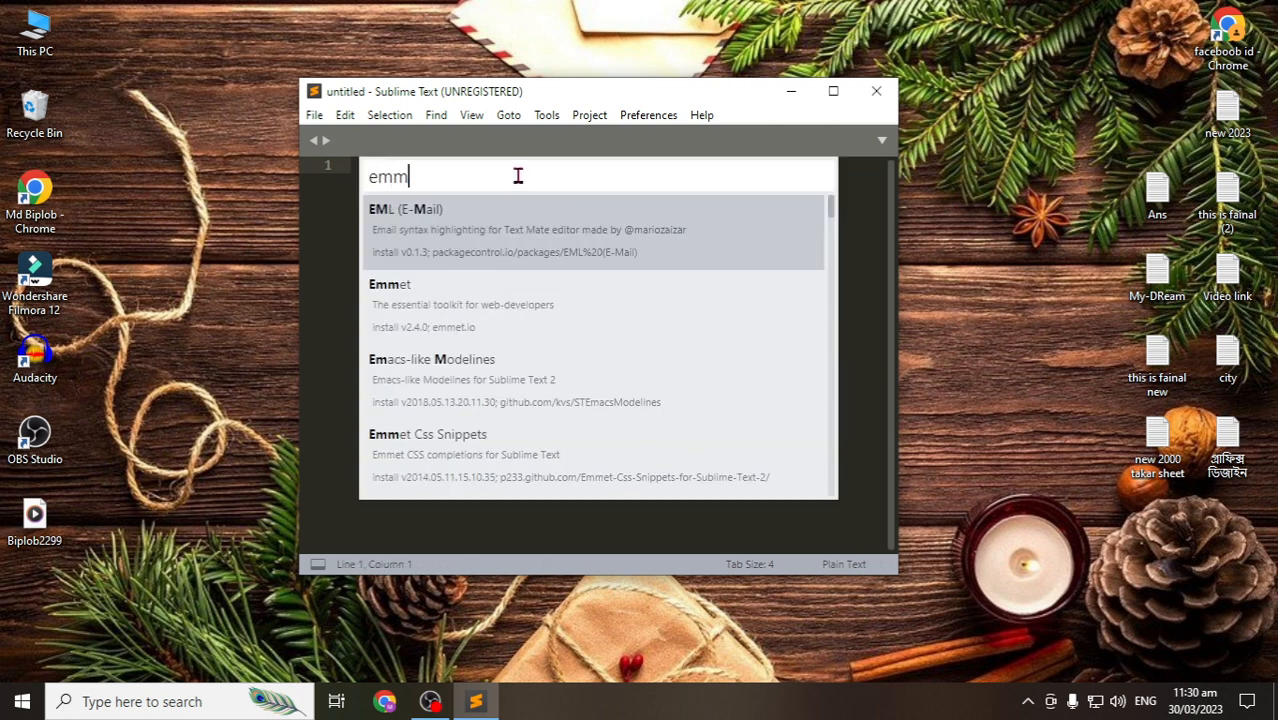
type("et")
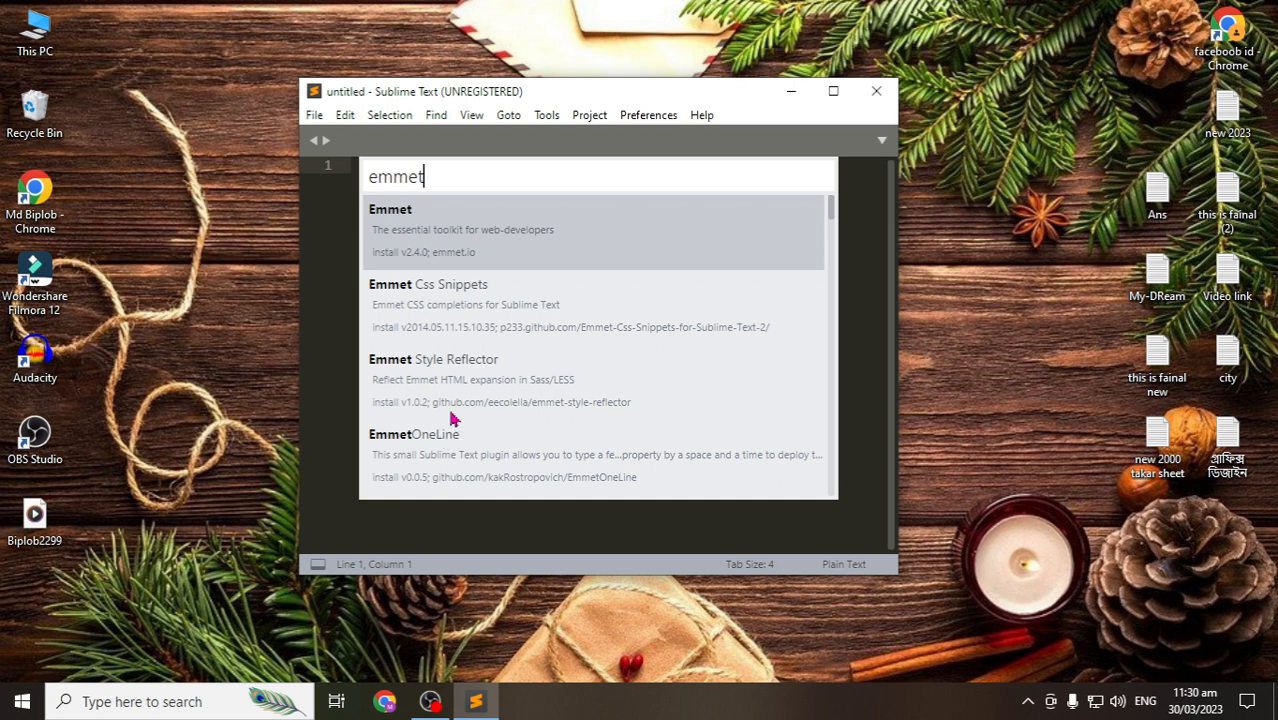
left_click(407, 222)
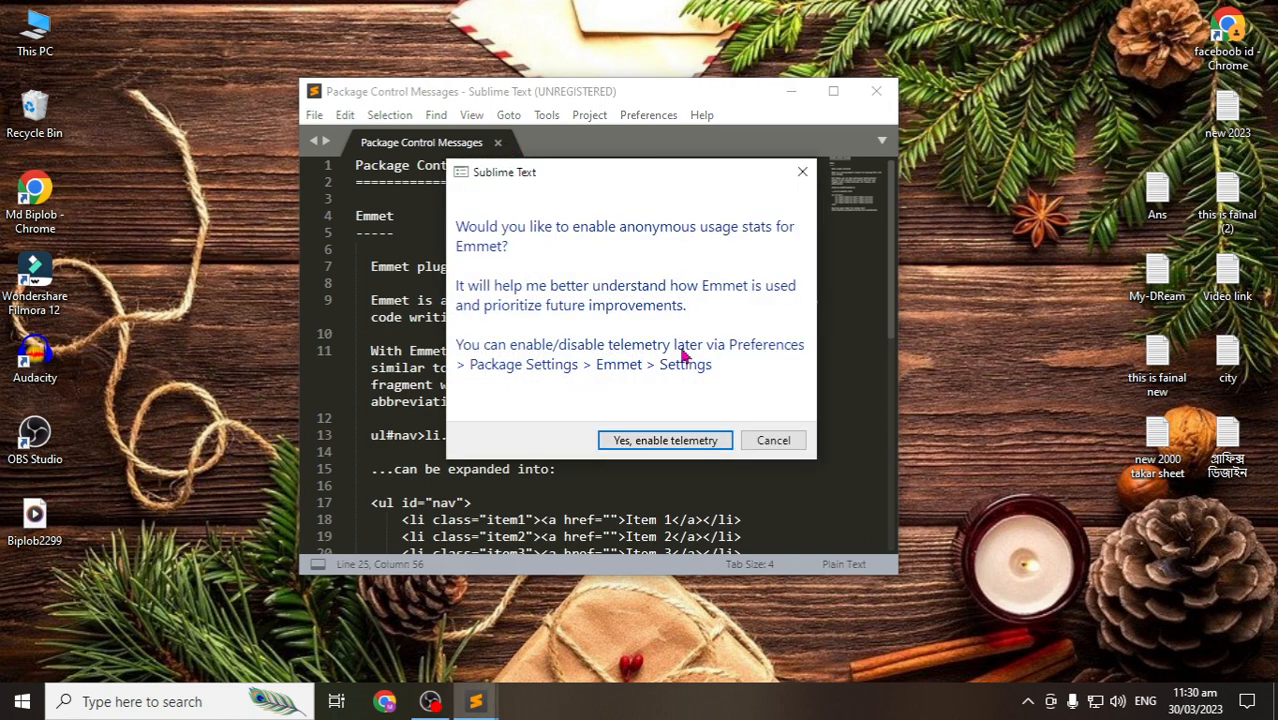
left_click(772, 442)
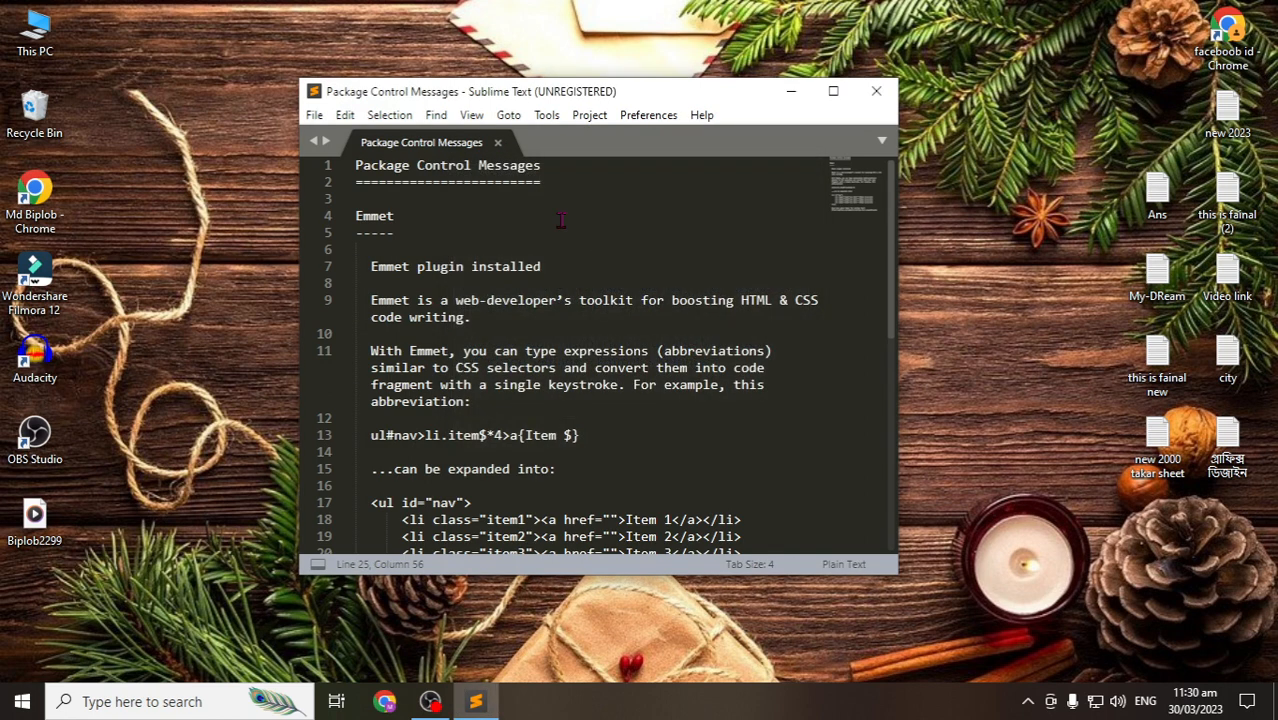
left_click(497, 142)
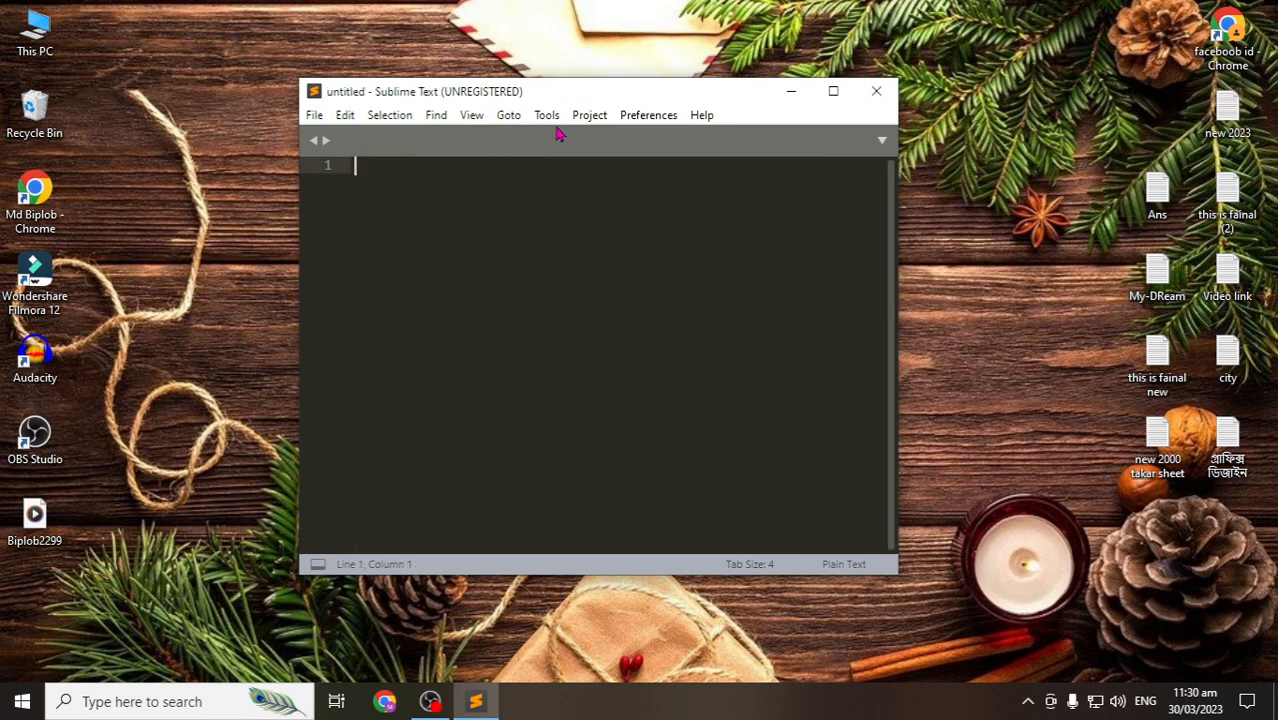
Find and install the FileIcons package through Package Control
left_click(648, 115)
left_click(700, 342)
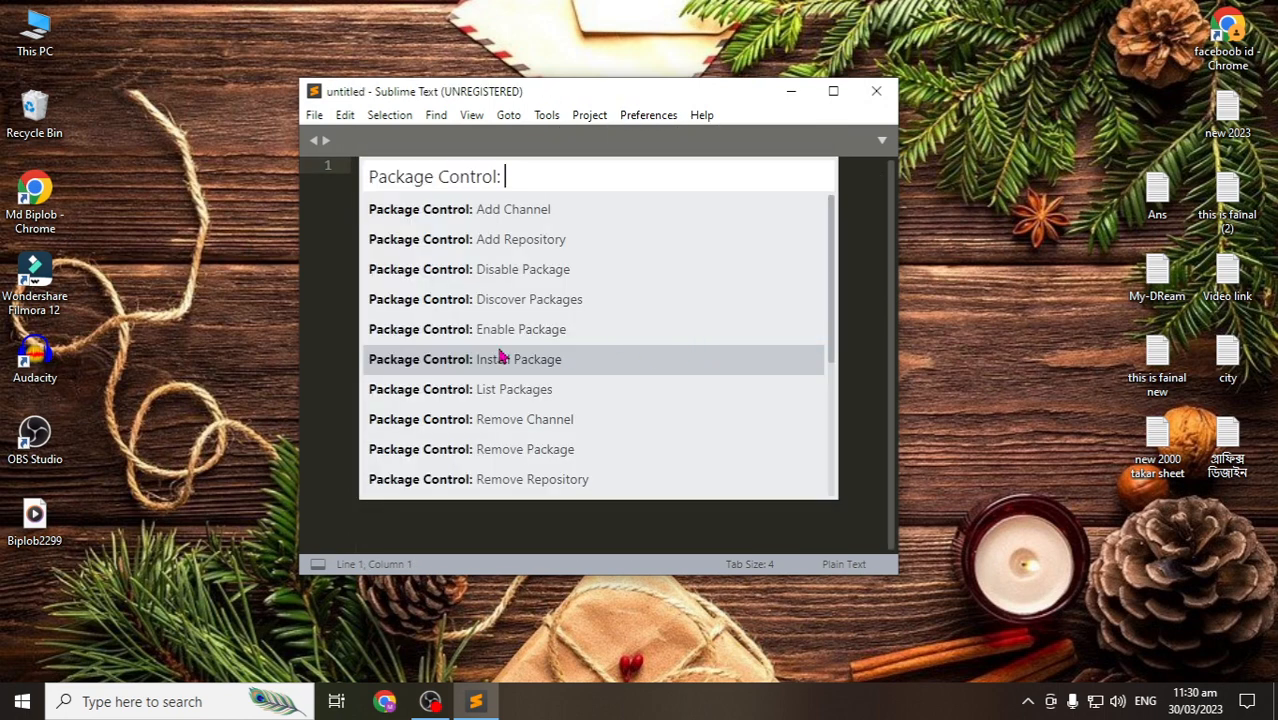
left_click(555, 365)
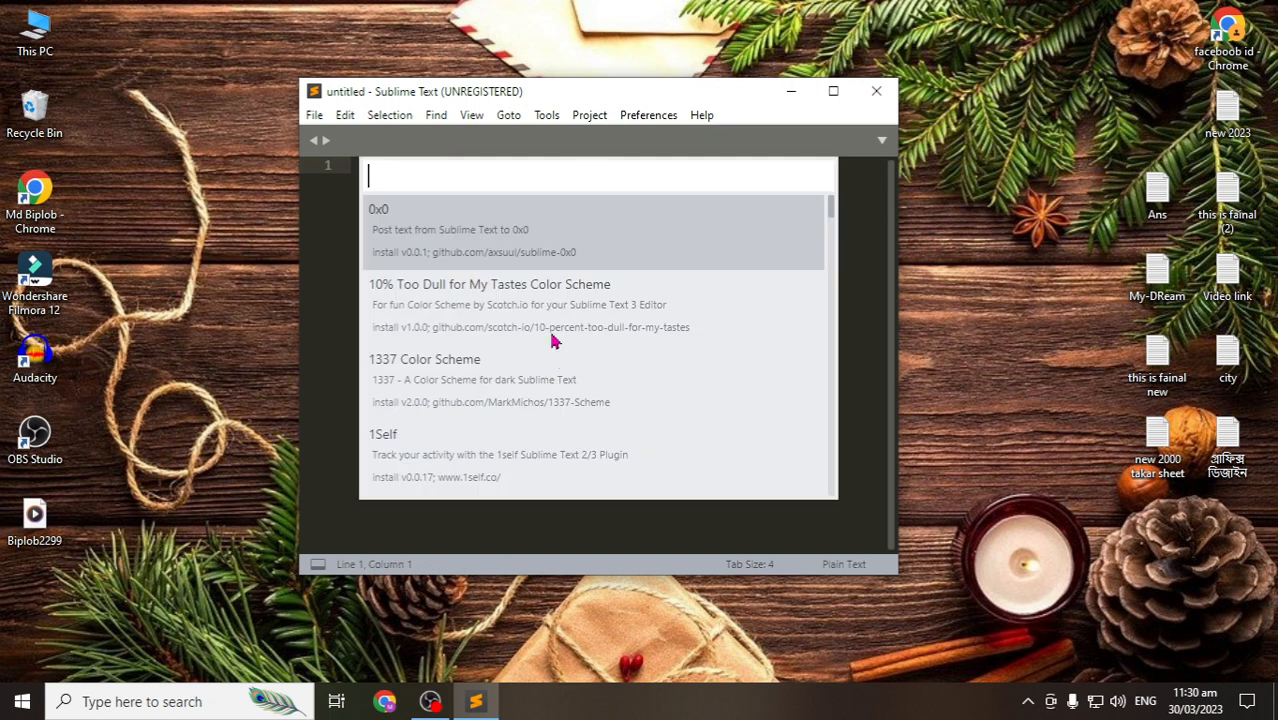
type("file")
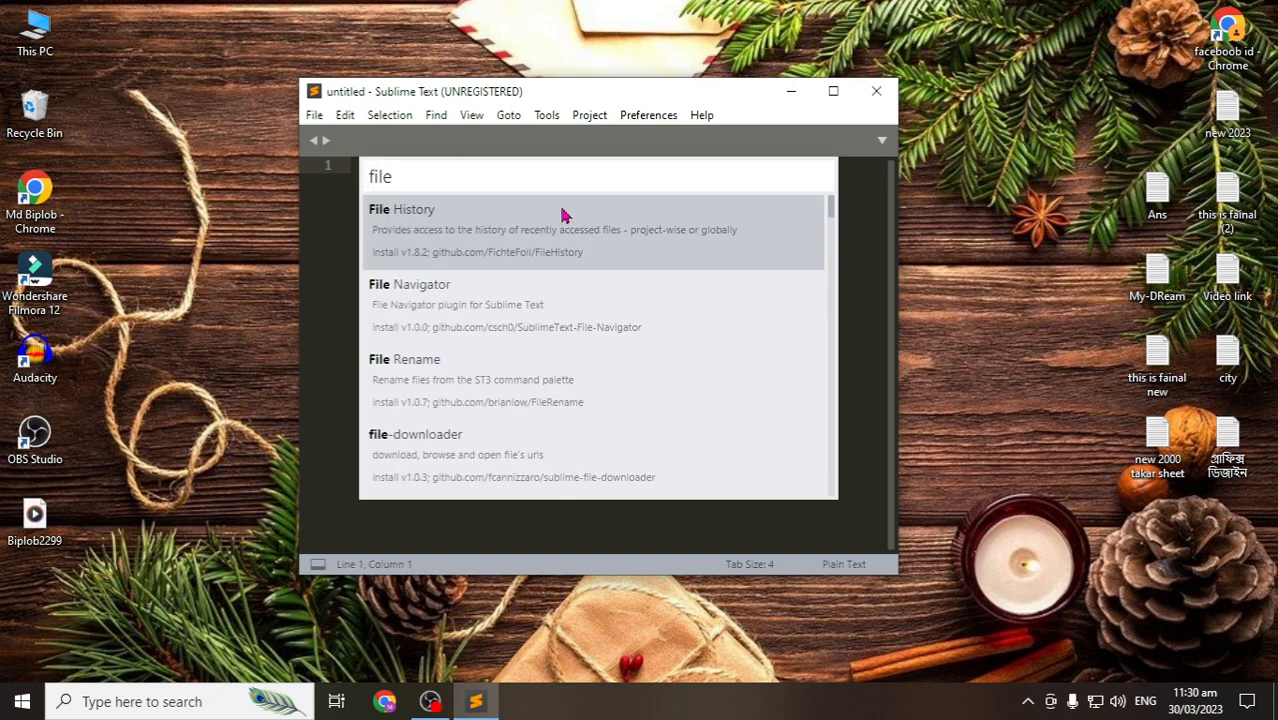
type("ic")
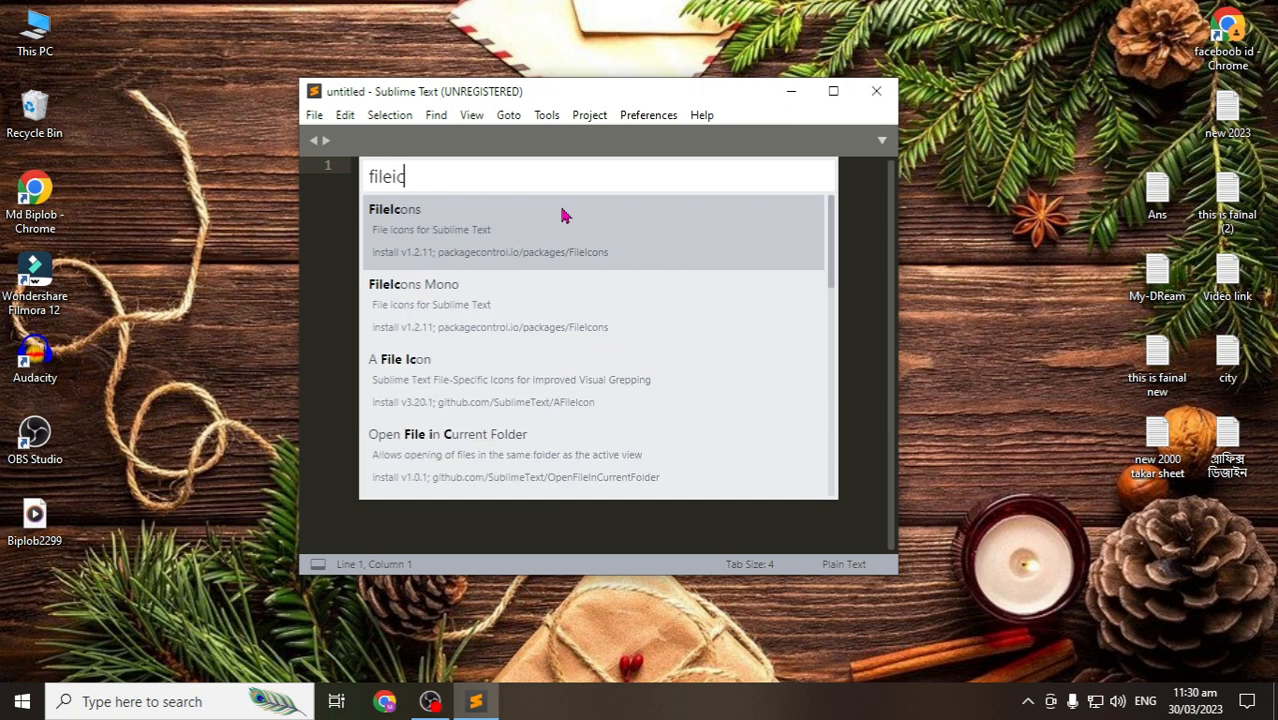
left_click(500, 236)
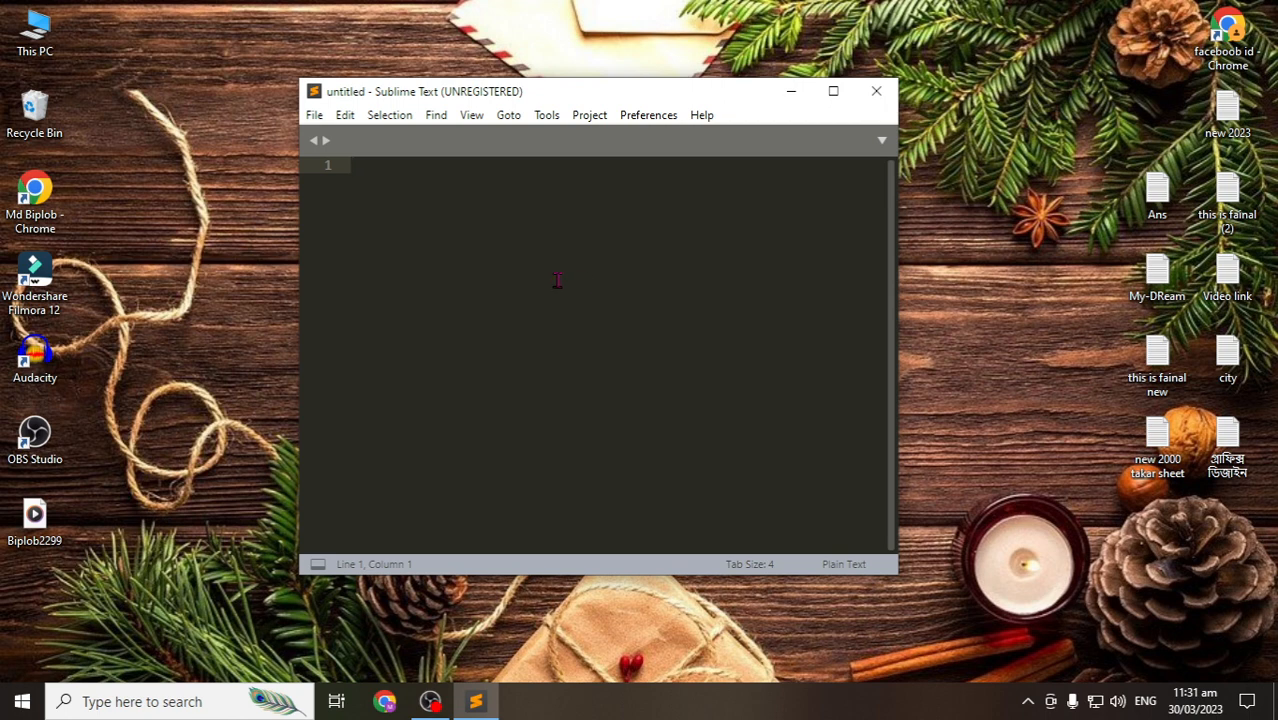
Browse Package Control's list of installable packages, filter it by "fi" and clear the filter
left_click(652, 118)
left_click(705, 342)
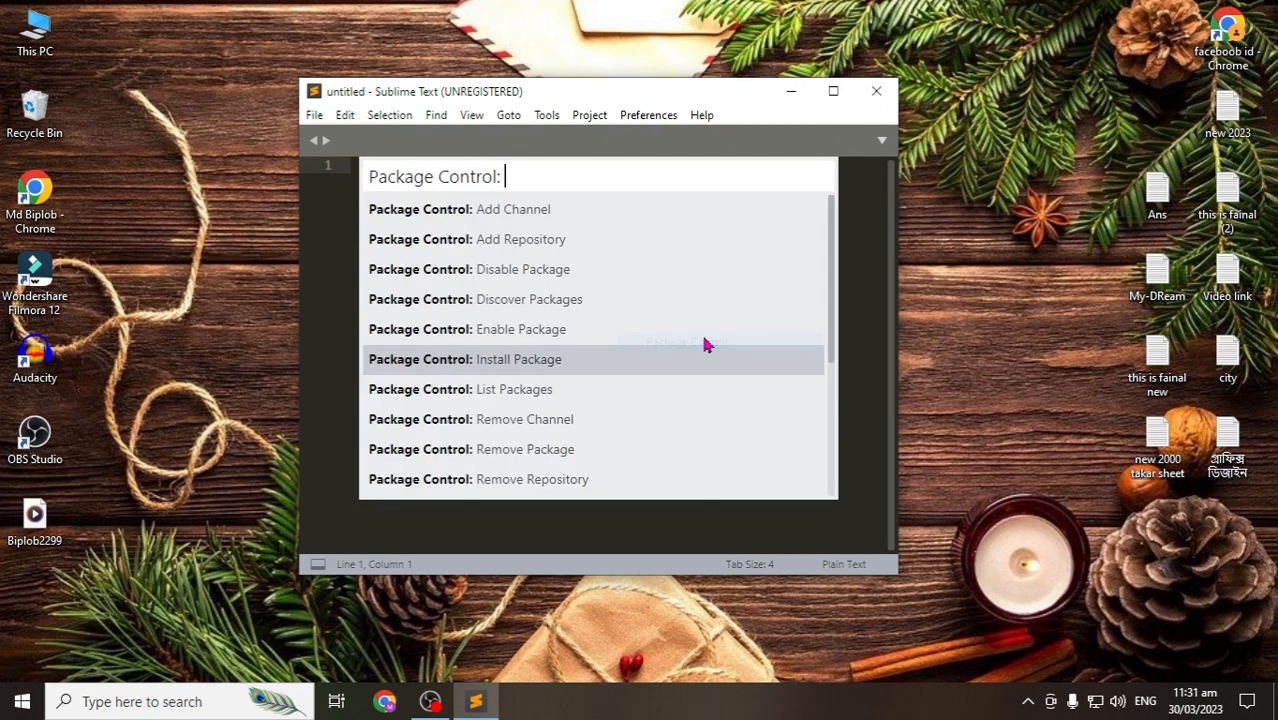
left_click(553, 363)
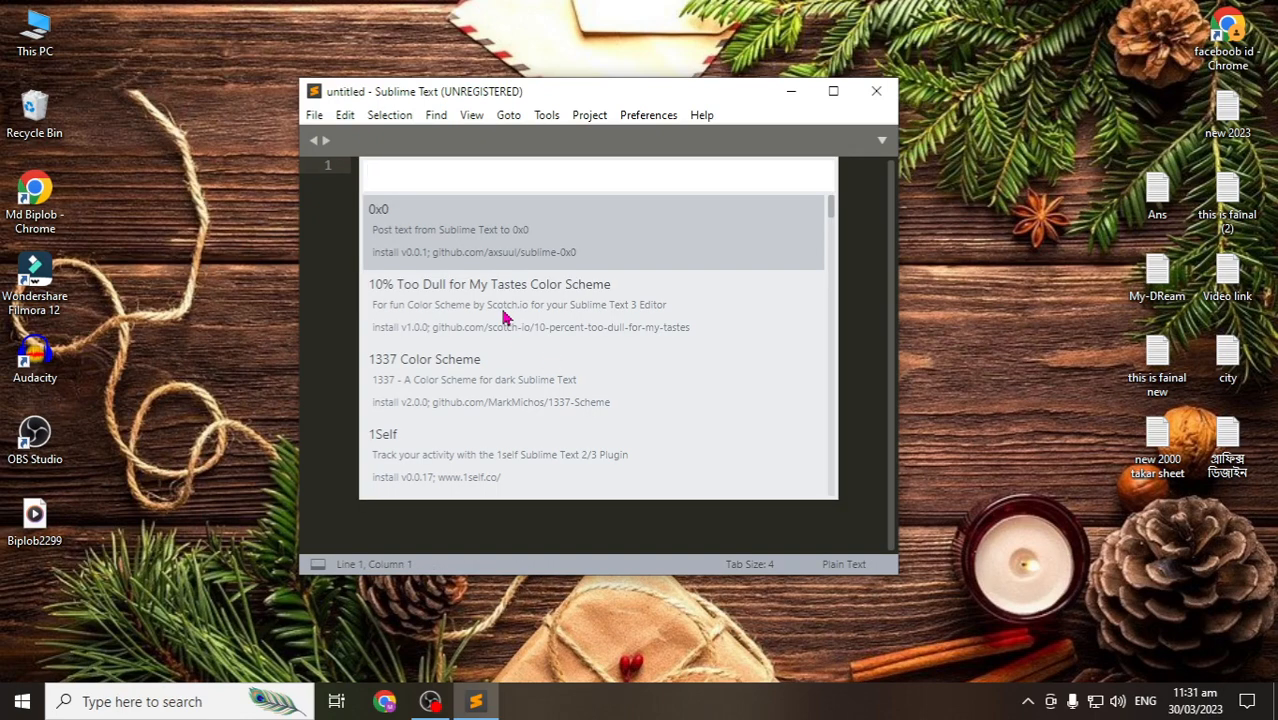
scroll(503, 318, "down", 15)
scroll(505, 317, "down", 15)
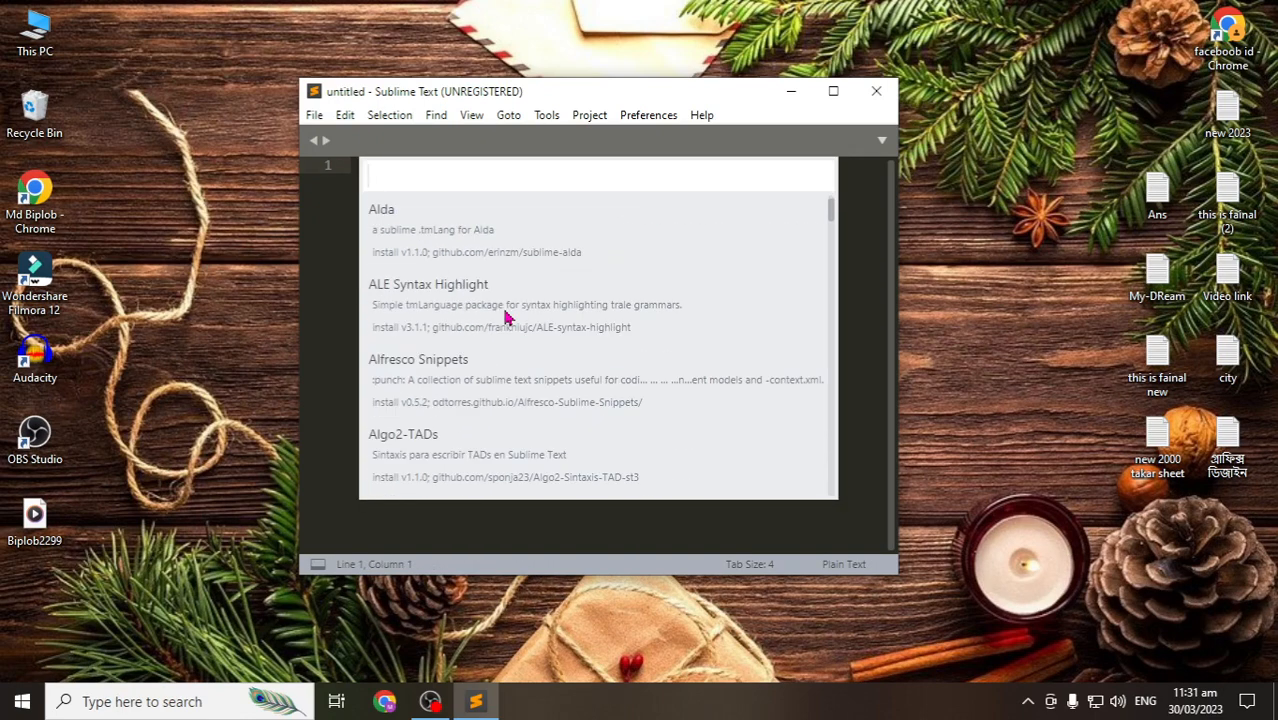
scroll(506, 319, "down", 15)
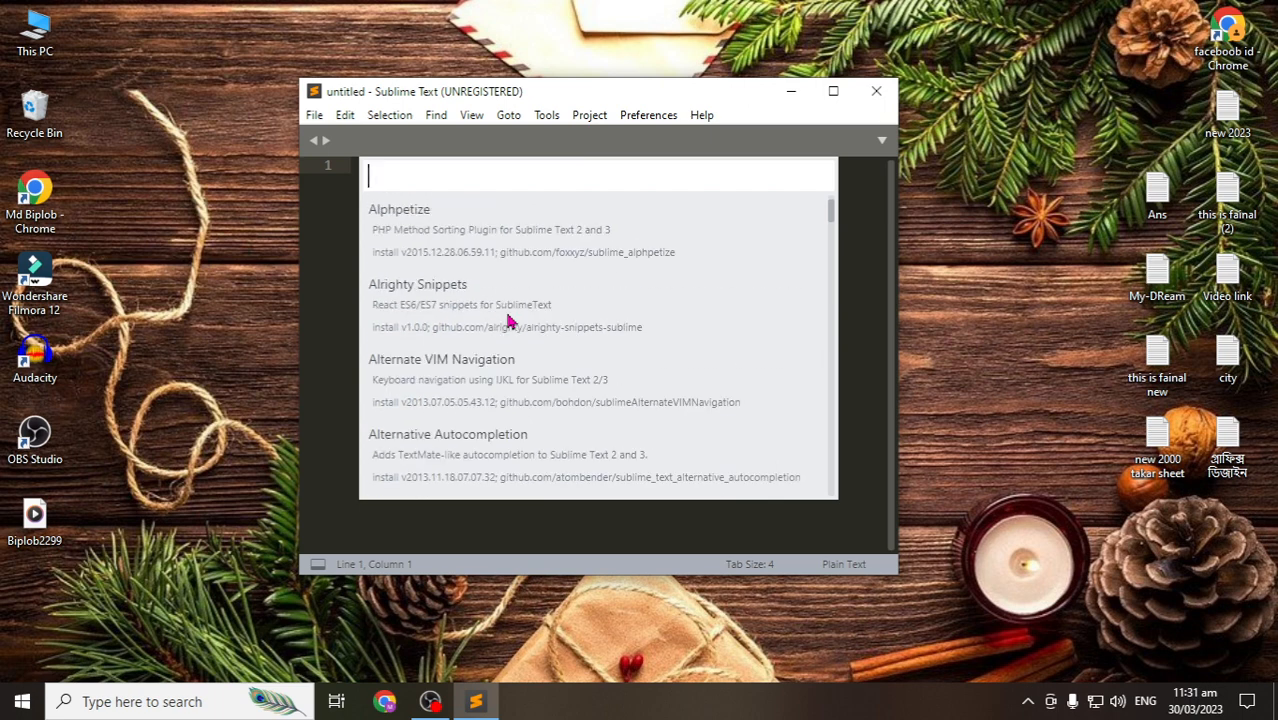
scroll(508, 320, "down", 8)
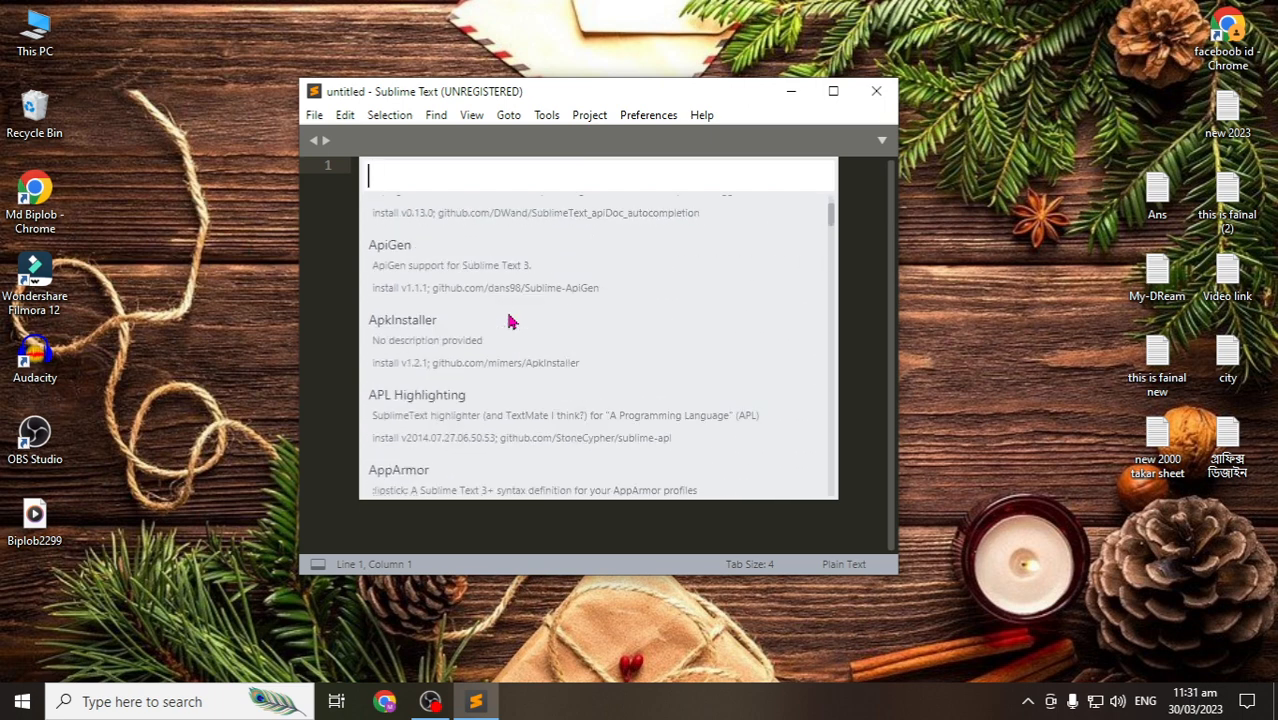
scroll(508, 320, "up", 10)
scroll(508, 320, "up", 20)
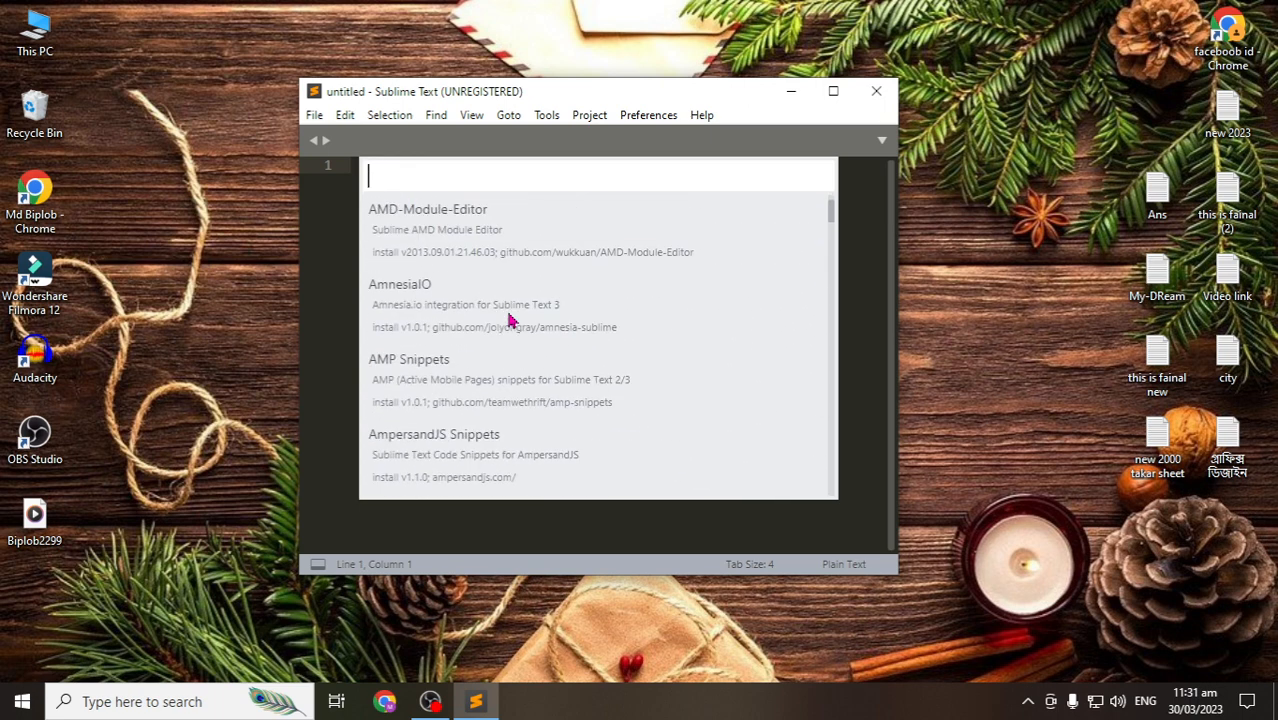
scroll(508, 320, "up", 5)
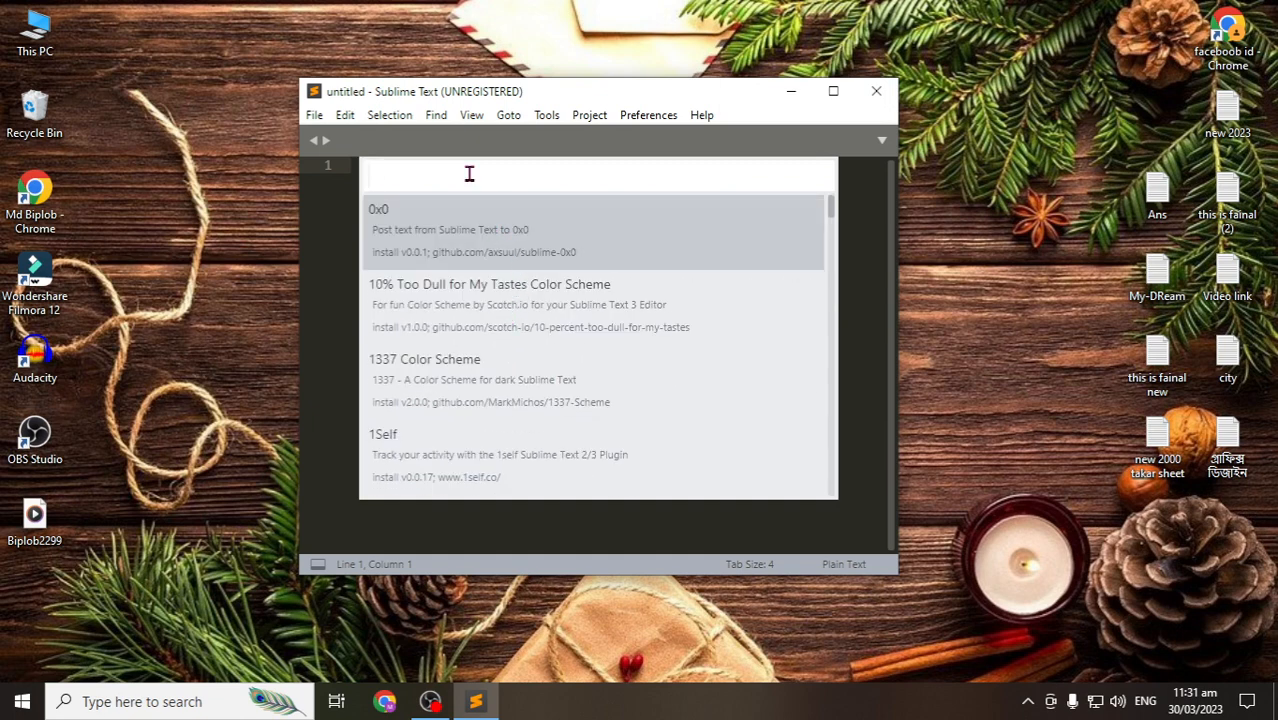
type("fi")
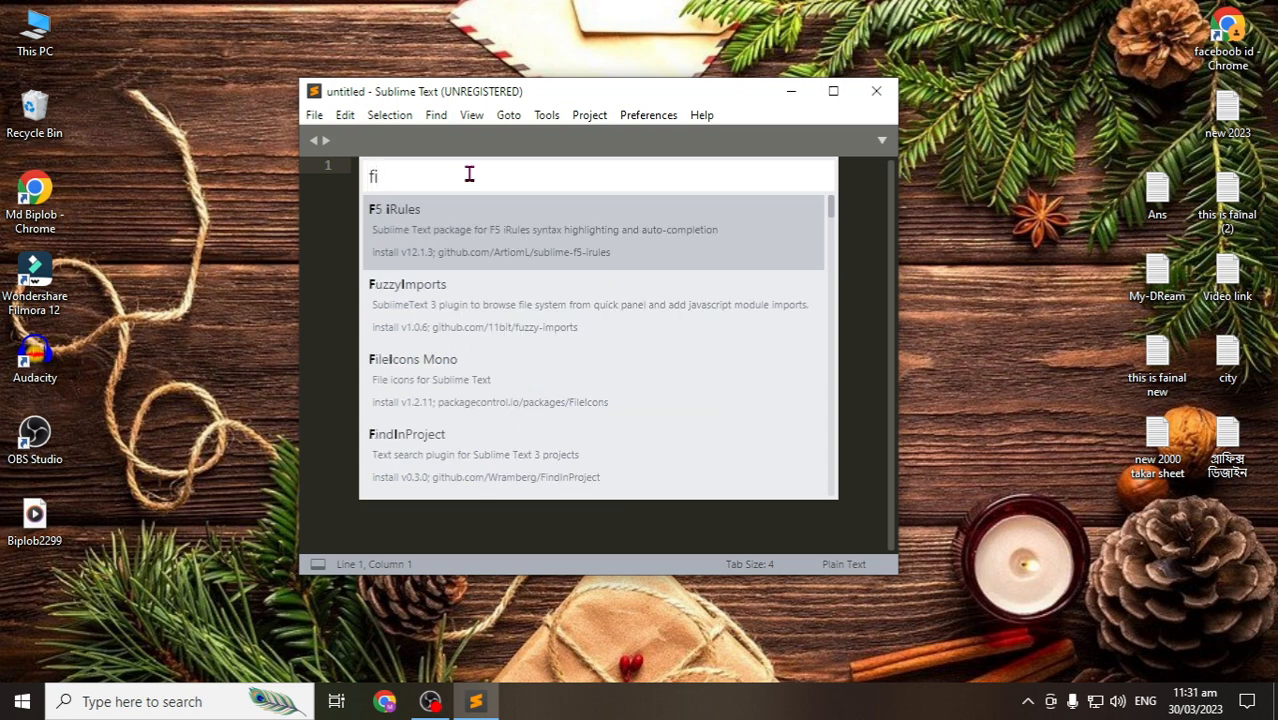
key("BackSpace")
key("BackSpace")
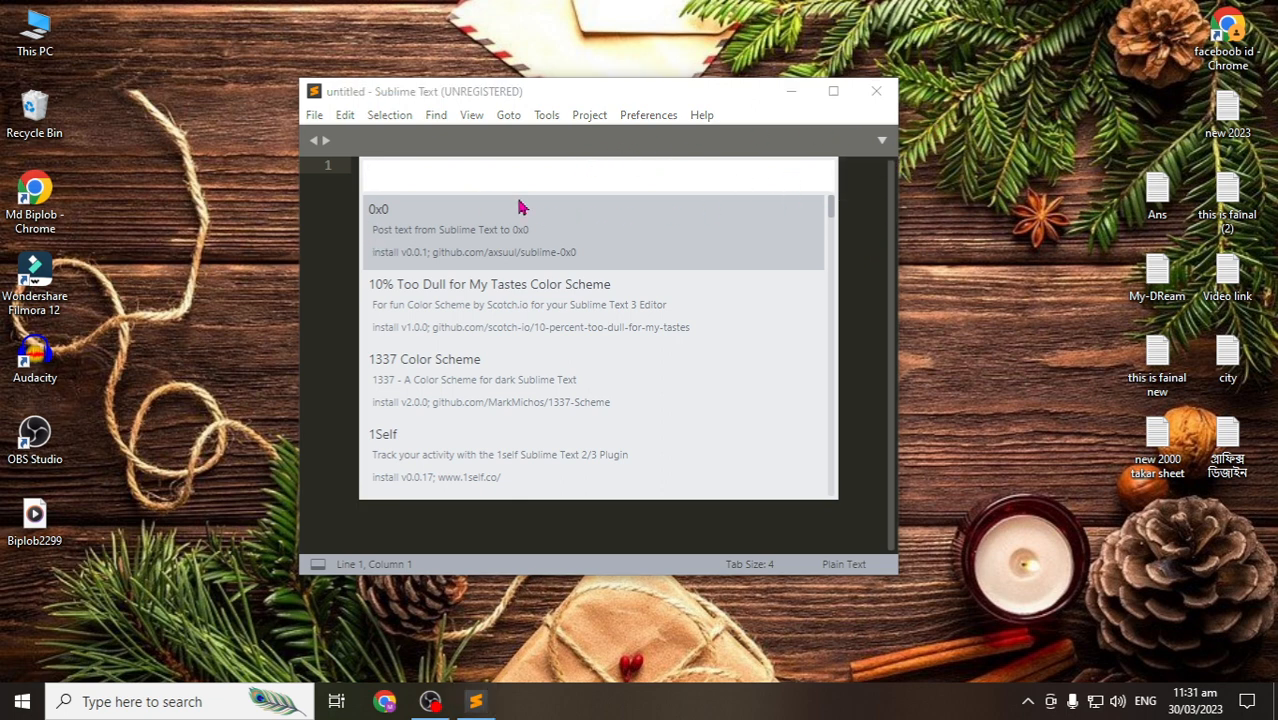
Close Sublime Text 3 and launch it again from the recent Windows searches
left_click(874, 95)
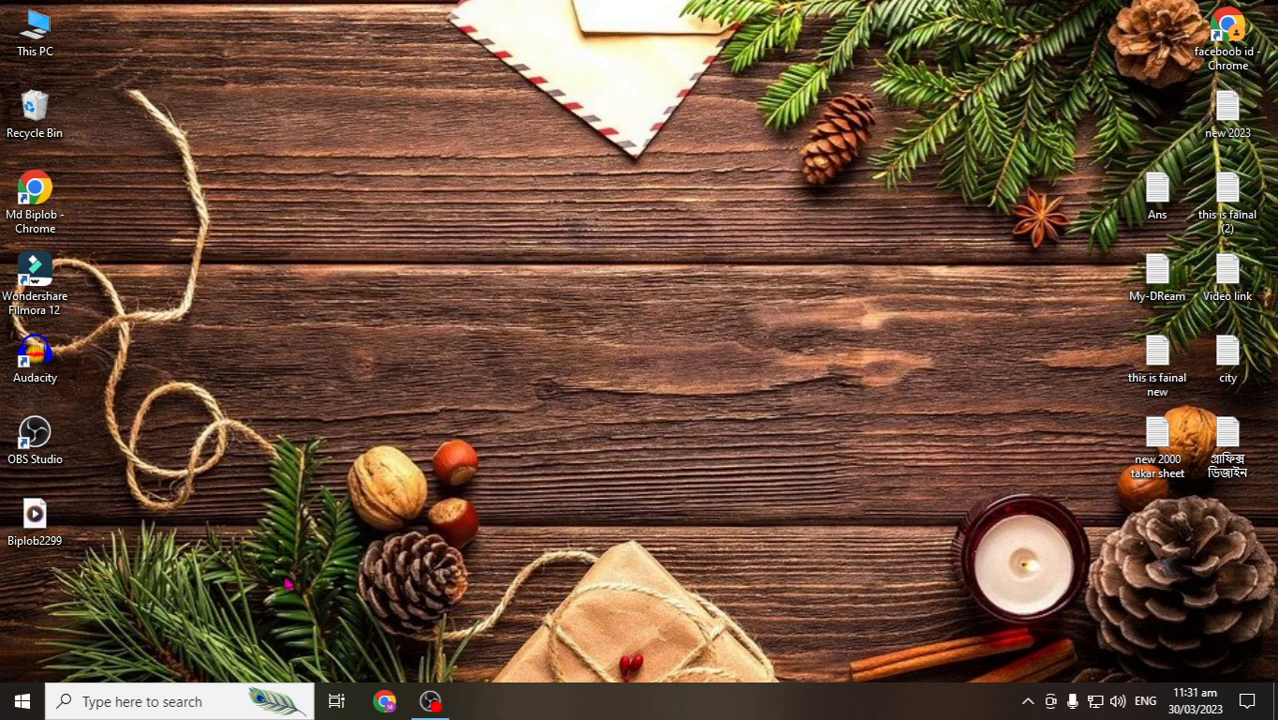
left_click(180, 702)
left_click(165, 160)
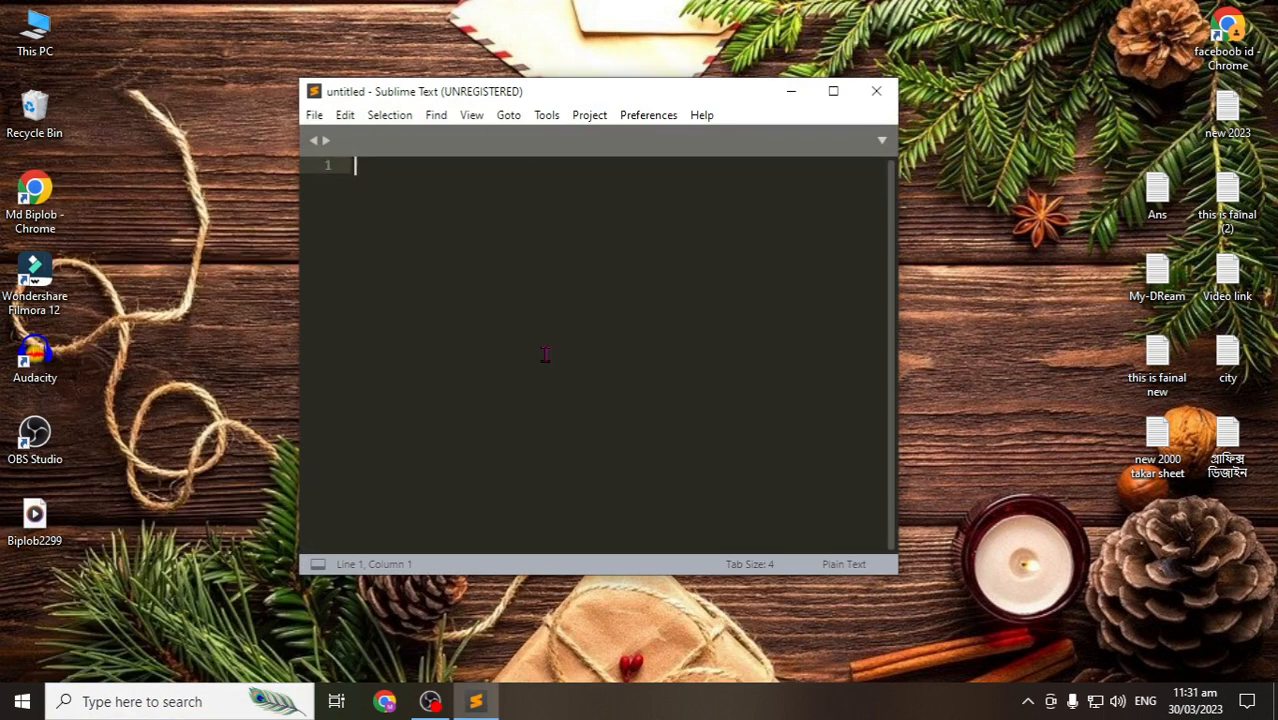
Look through the package settings entries for Emmet and Package Control, leaving them without opening any settings
left_click(648, 115)
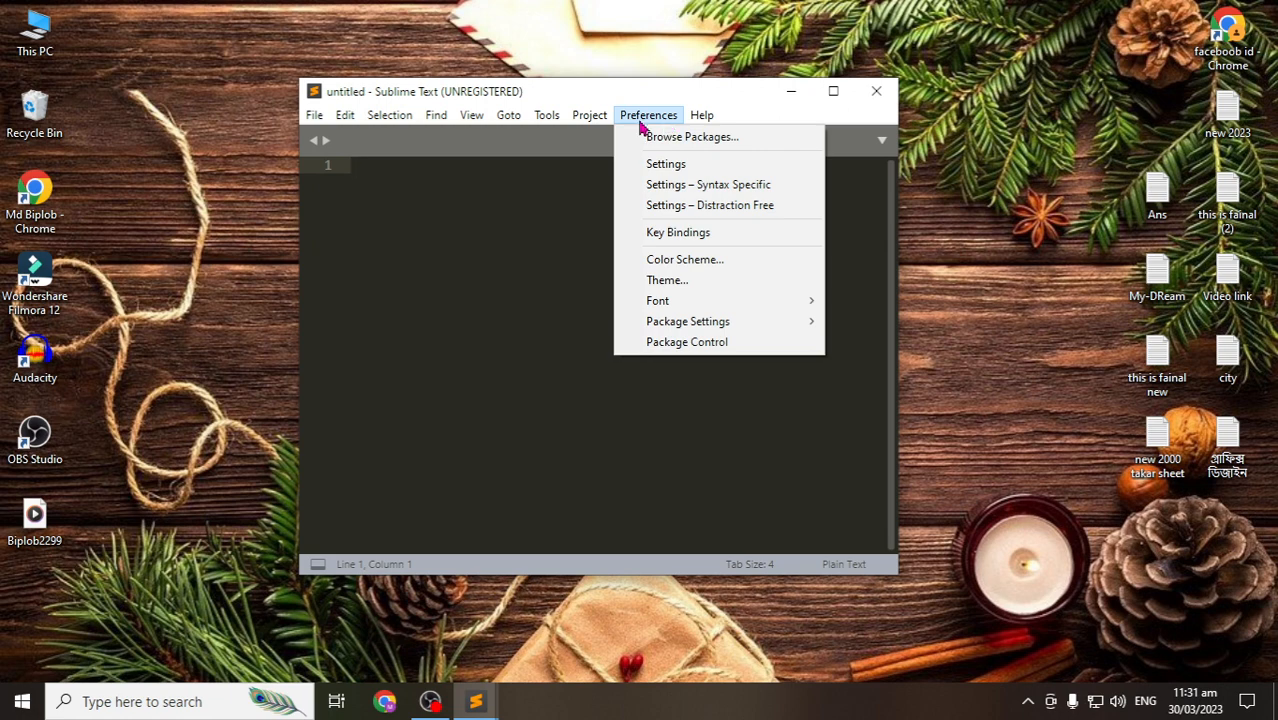
mouse_move(698, 329)
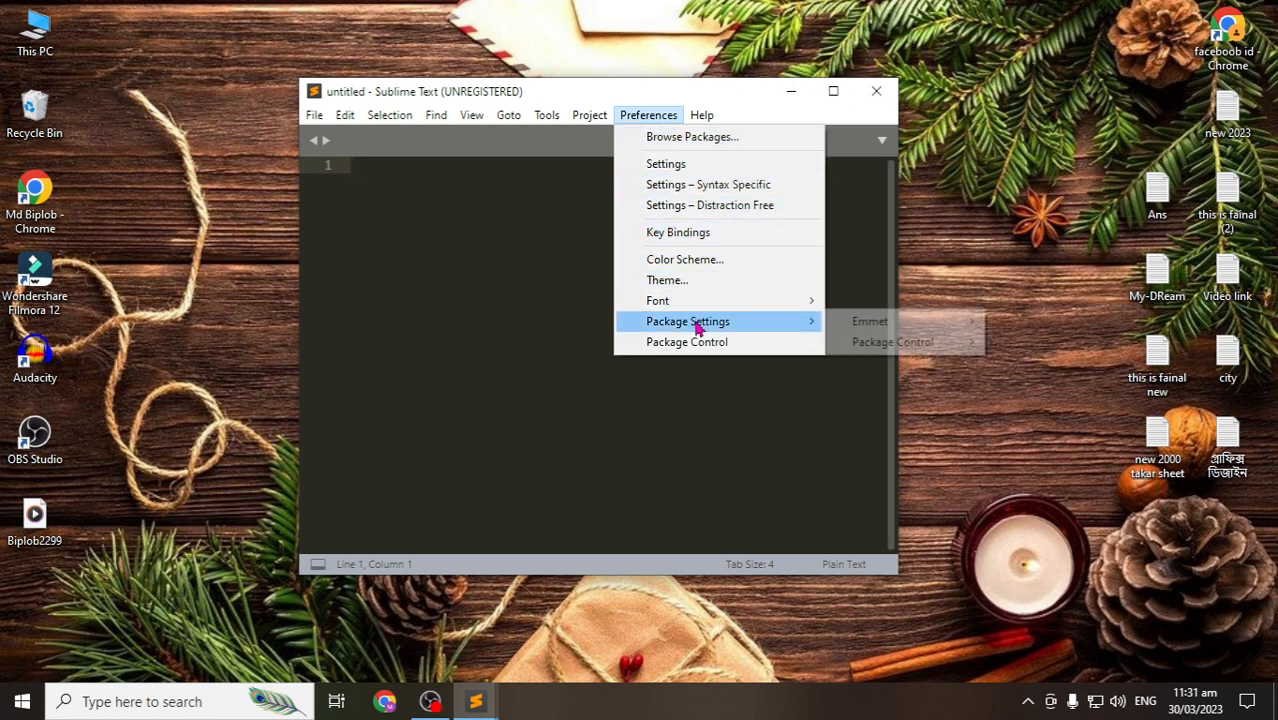
mouse_move(873, 325)
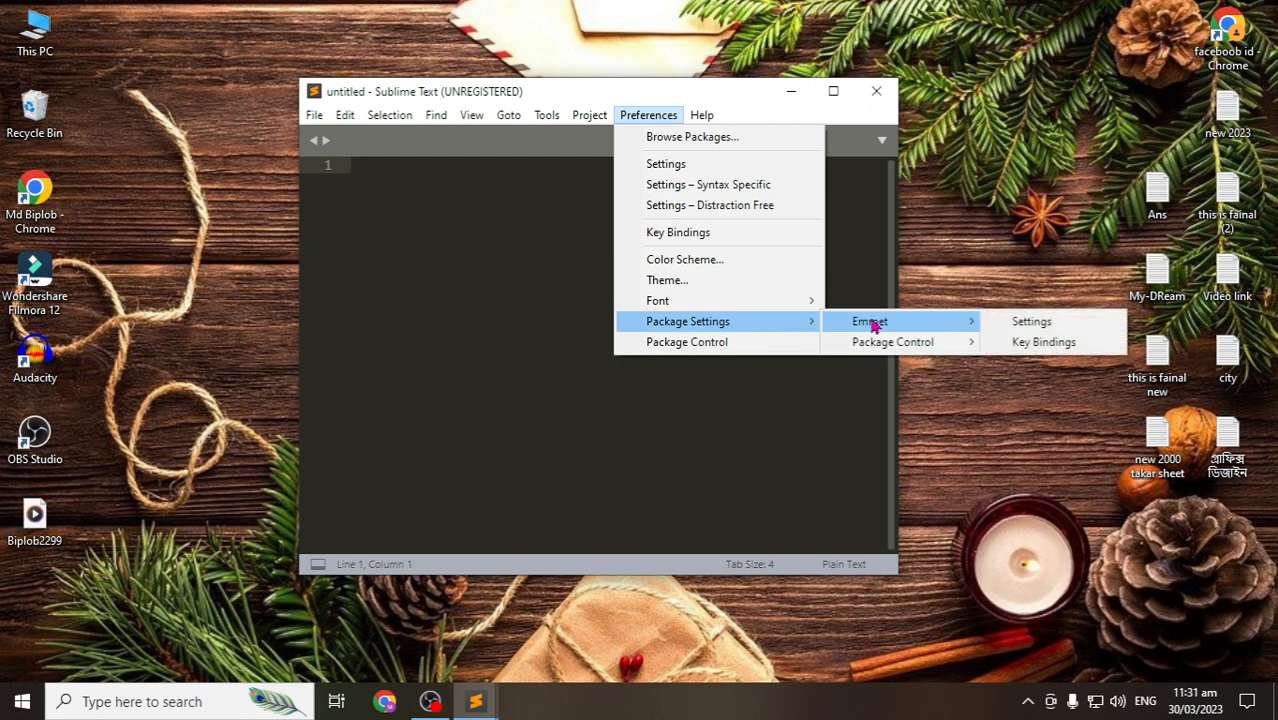
mouse_move(906, 345)
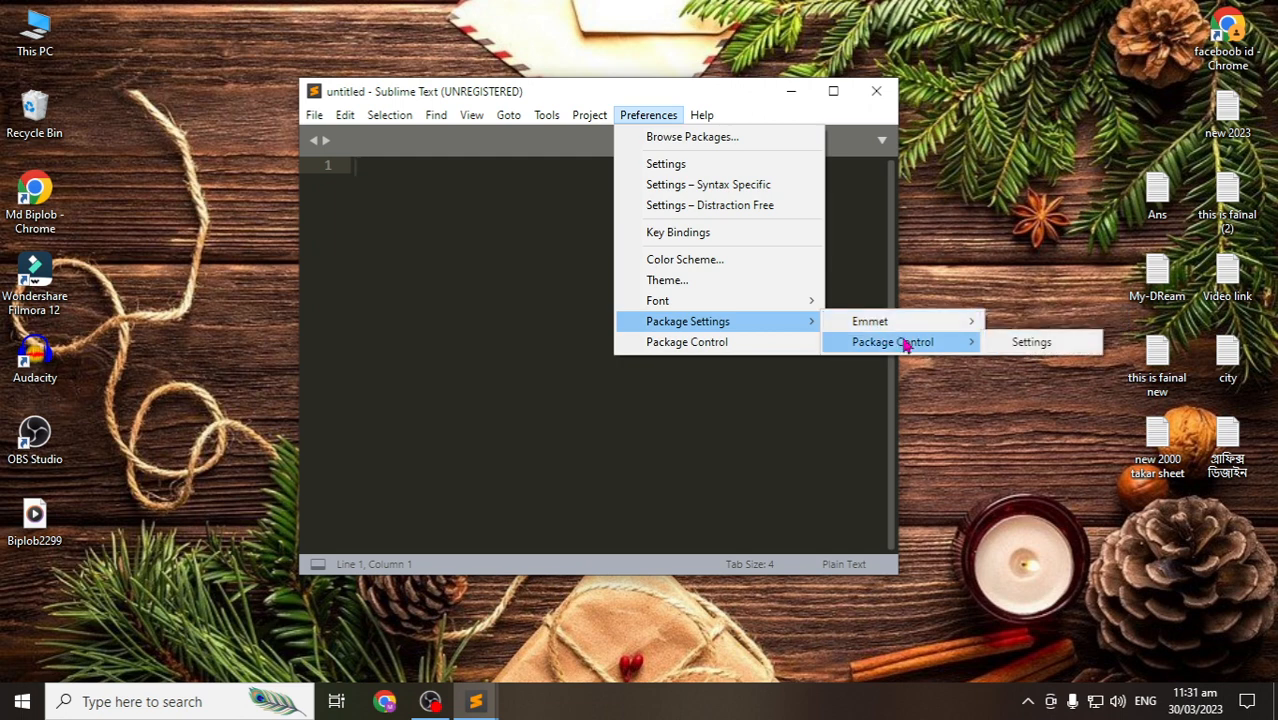
left_click(484, 260)
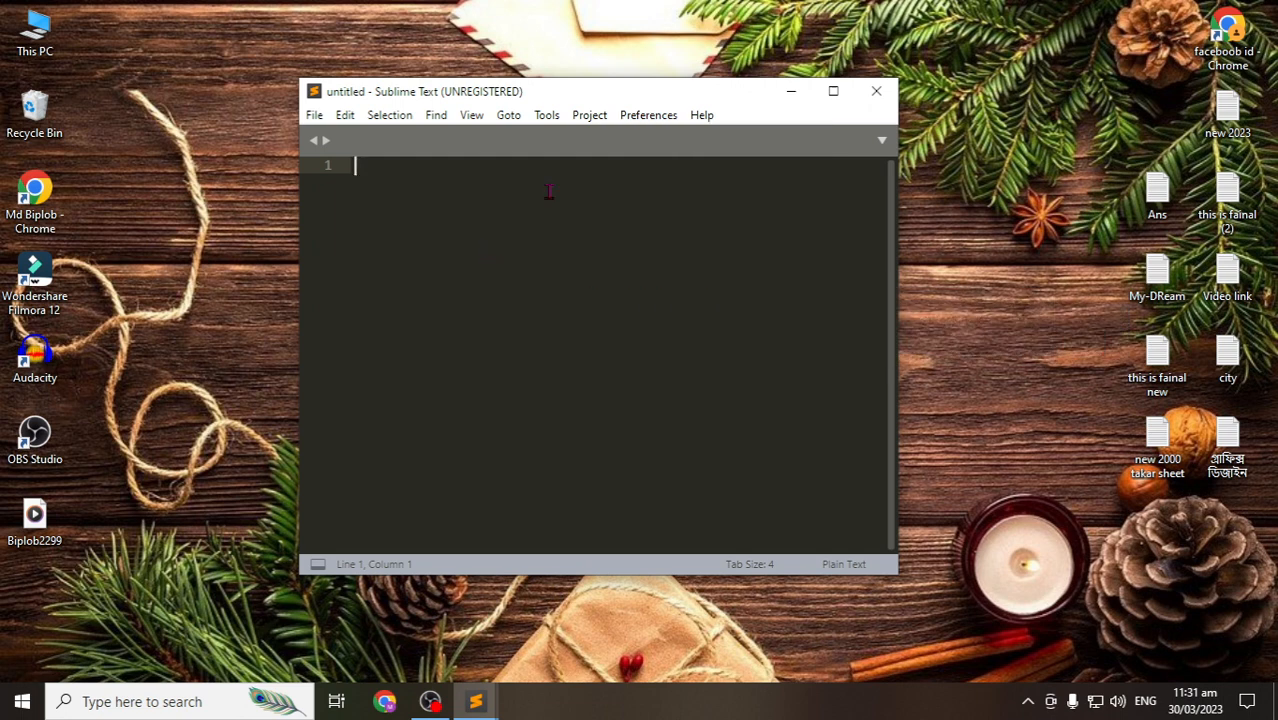
Open Package Control's list of installable packages, filter it by "fileic" and clear the filter
left_click(655, 115)
left_click(685, 342)
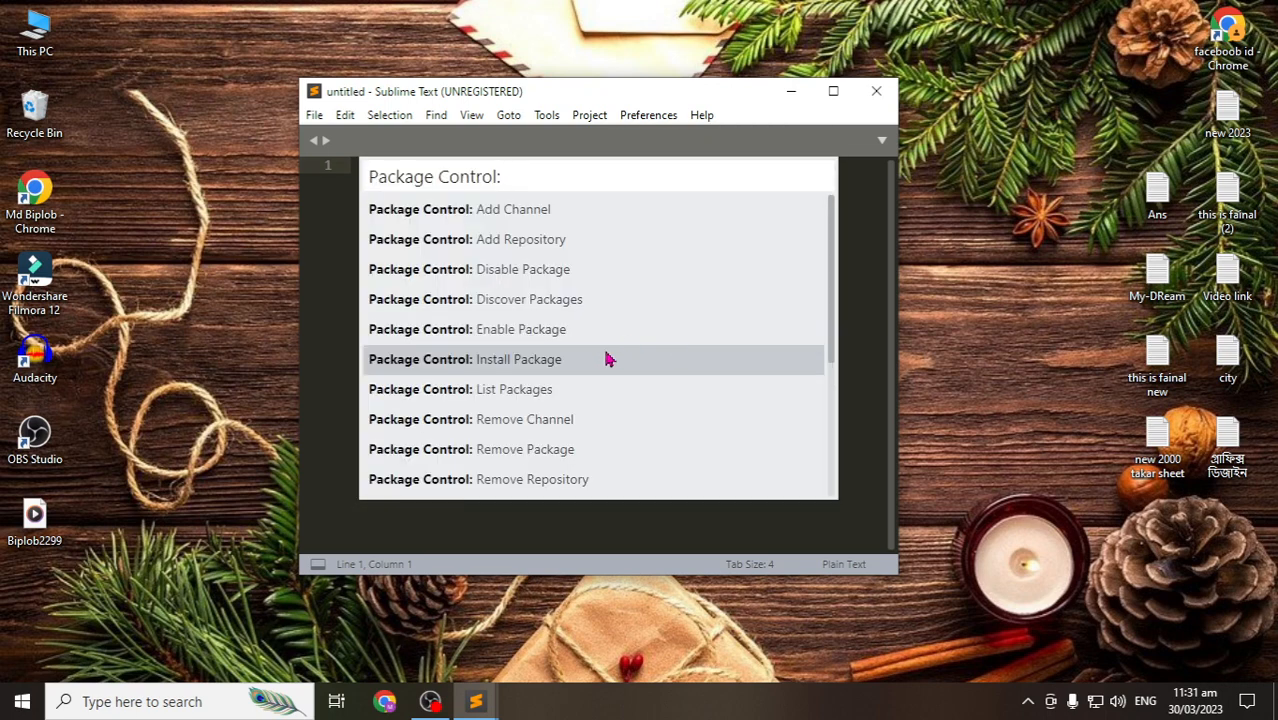
left_click(564, 355)
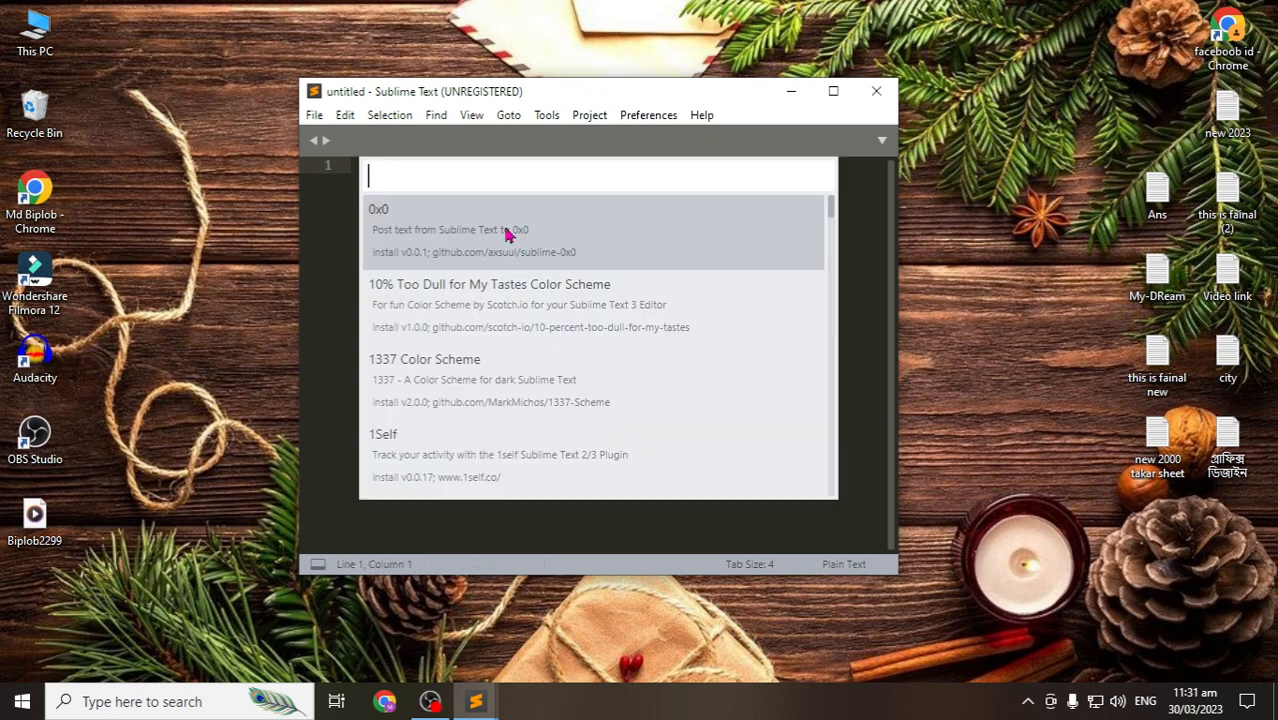
type("fil")
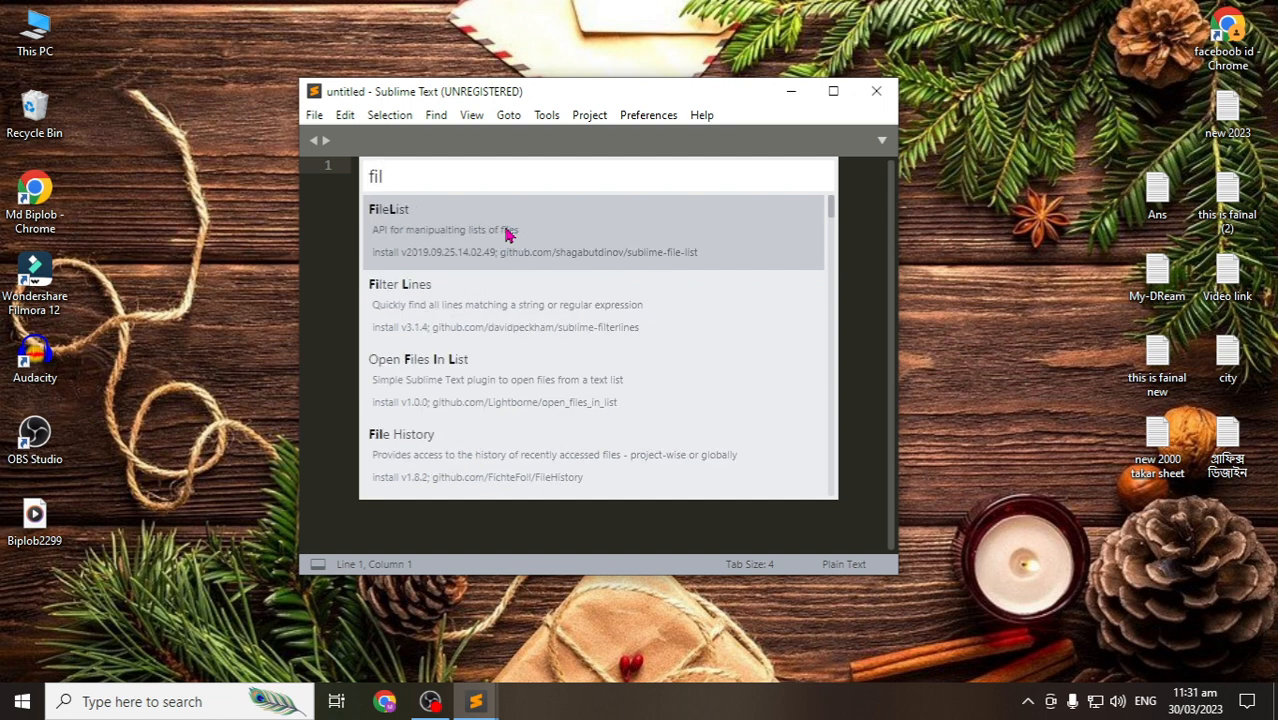
type("eic")
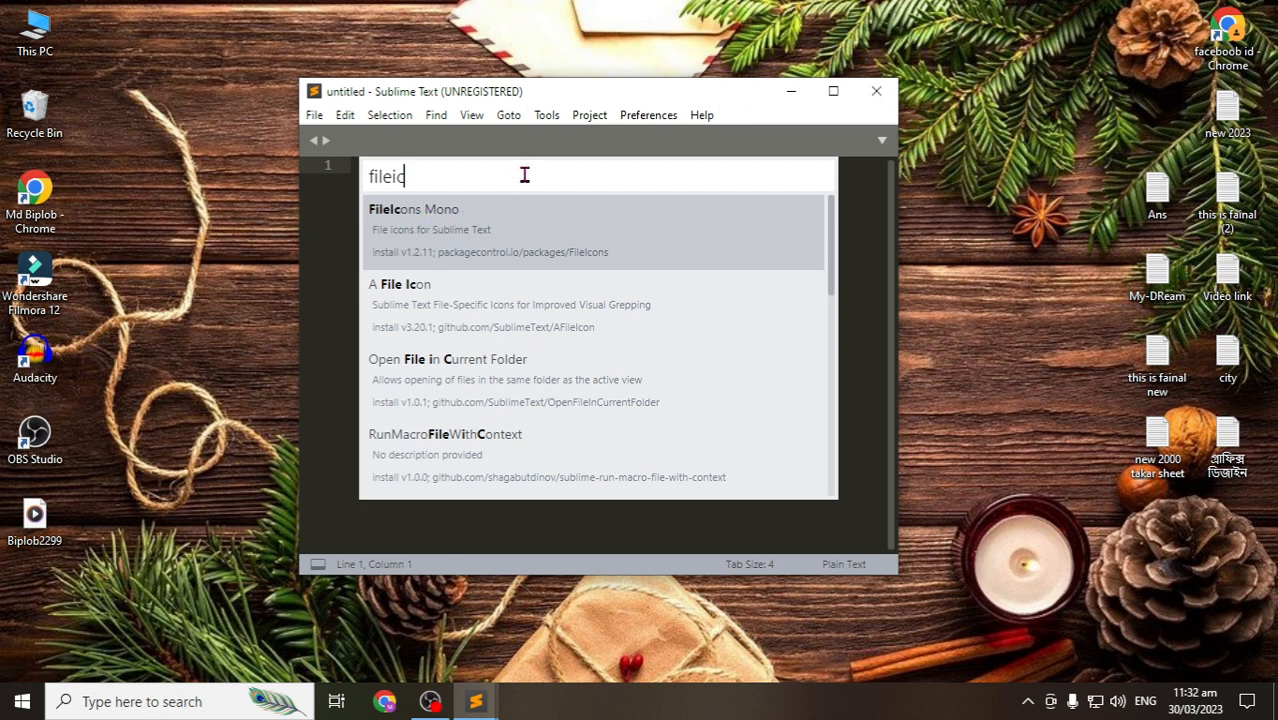
key("BackSpace")
key("BackSpace")
key("BackSpace")
key("BackSpace")
key("BackSpace")
key("BackSpace")
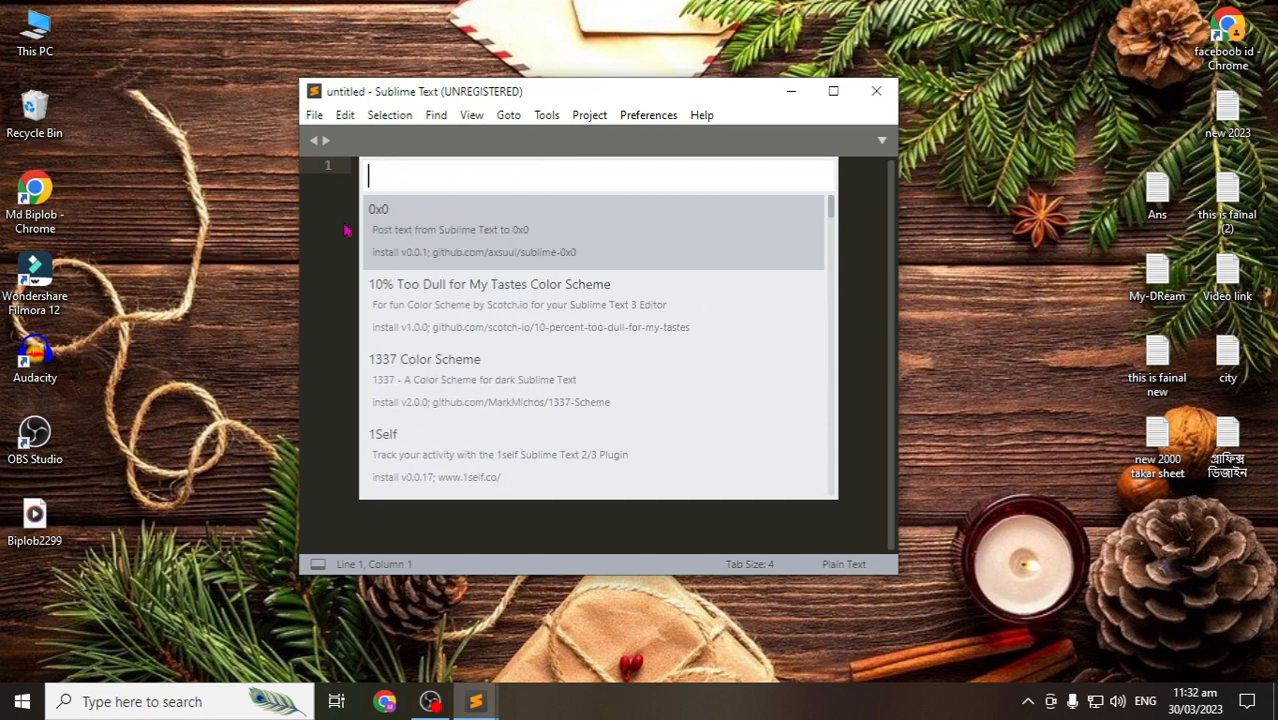
Close Sublime Text, relaunch it through the Windows search and decline the offered update download
left_click(343, 118)
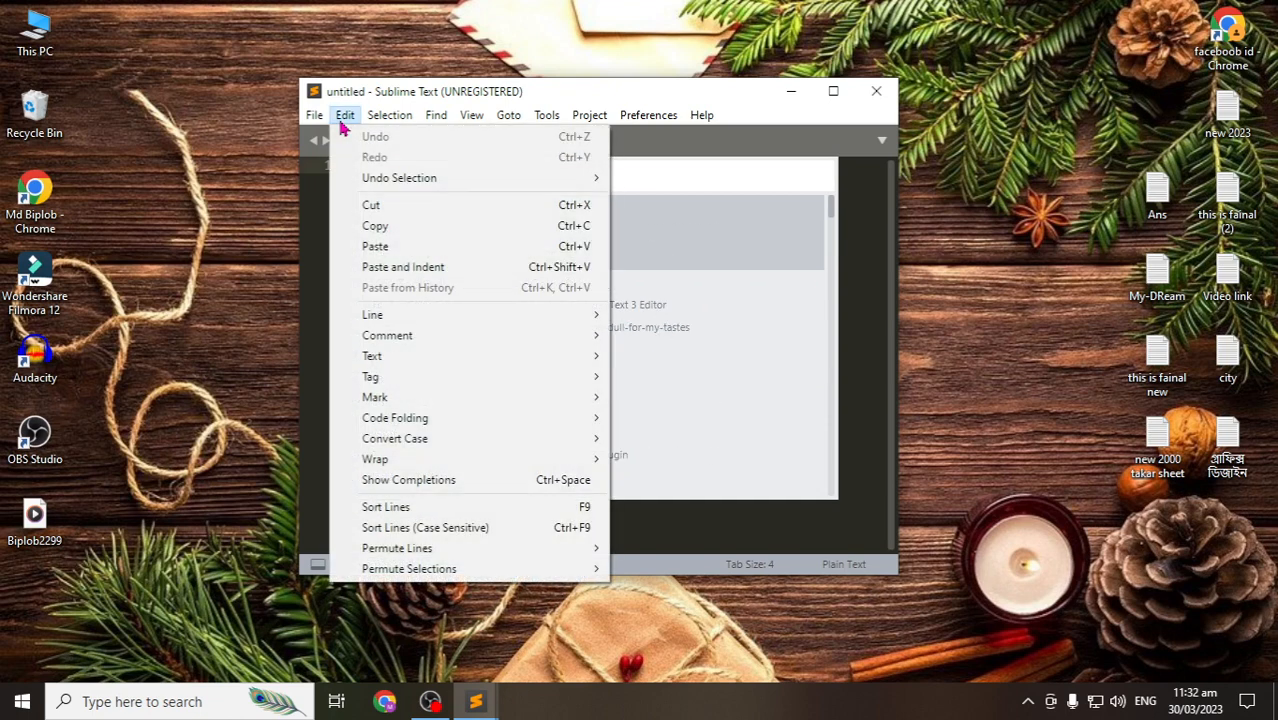
left_click(877, 91)
left_click(877, 91)
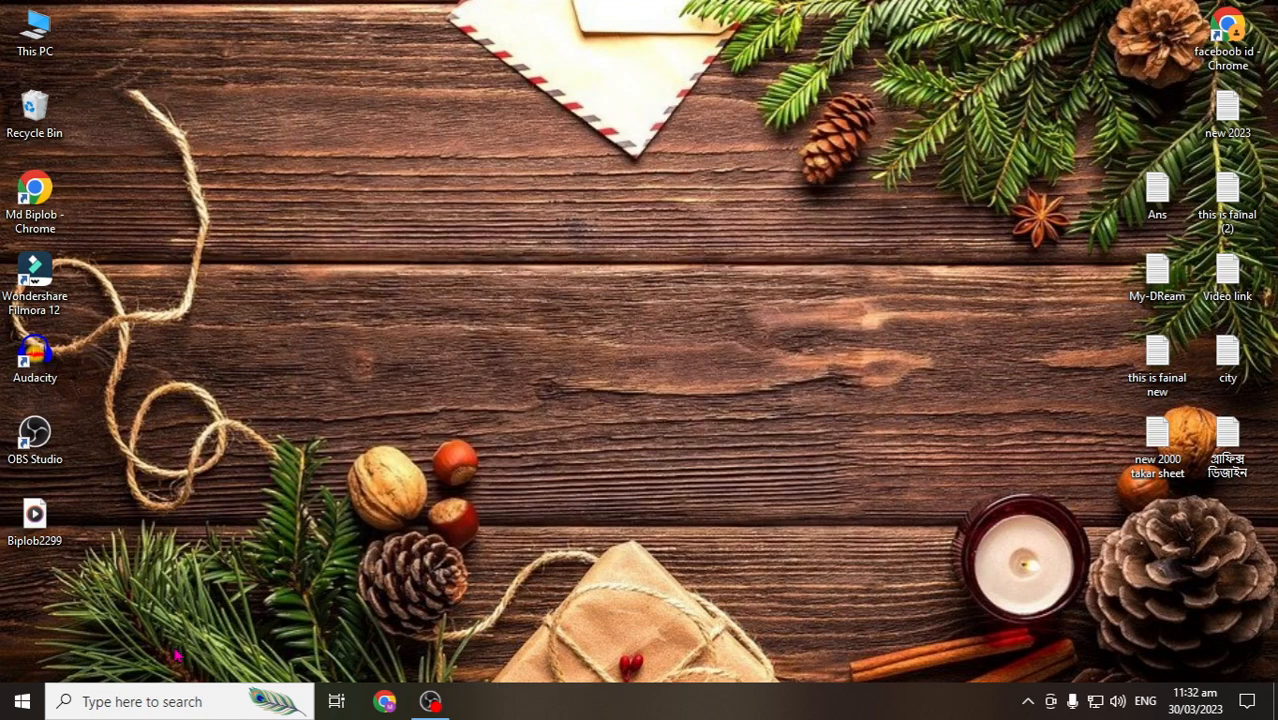
left_click(170, 702)
left_click(168, 197)
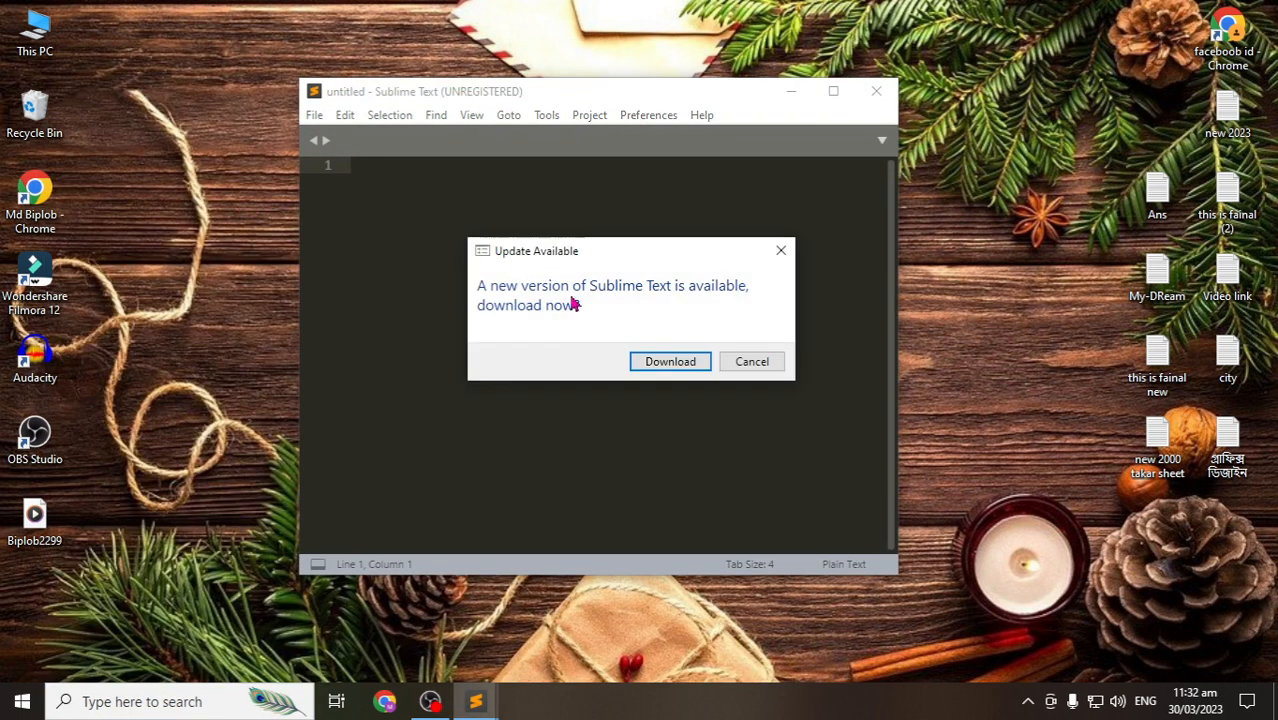
left_click(748, 362)
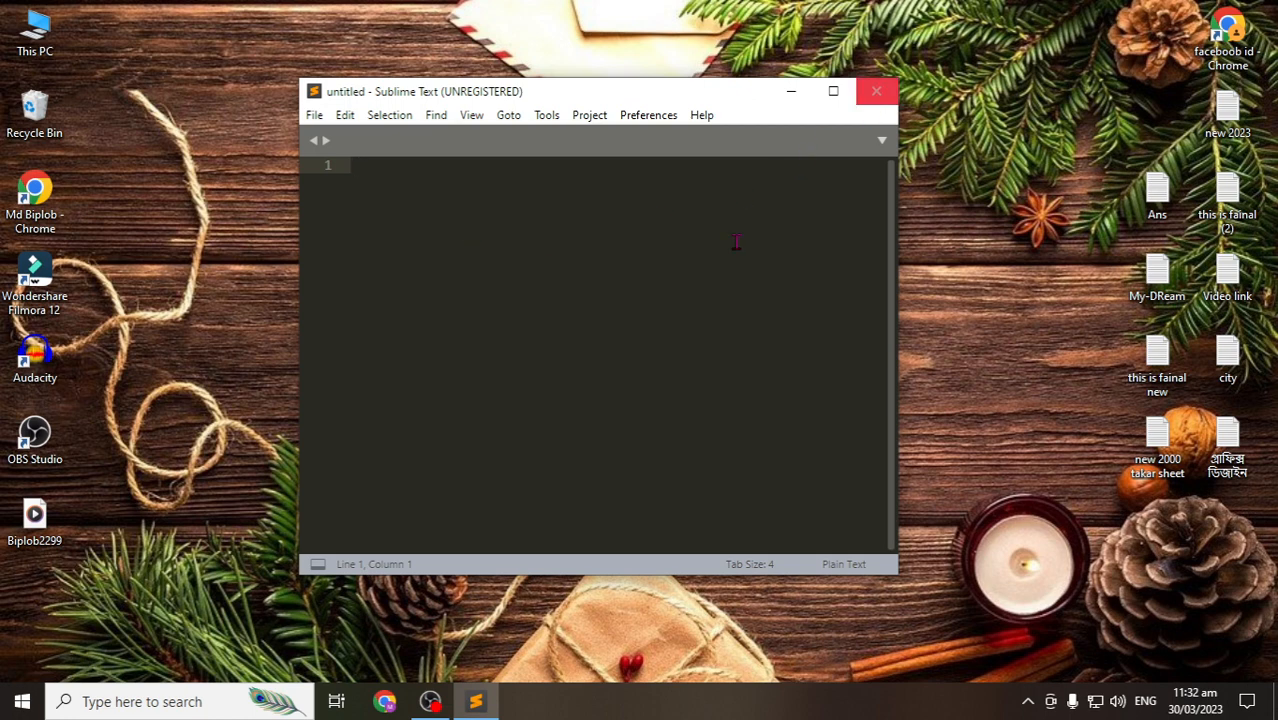
left_click(430, 703)
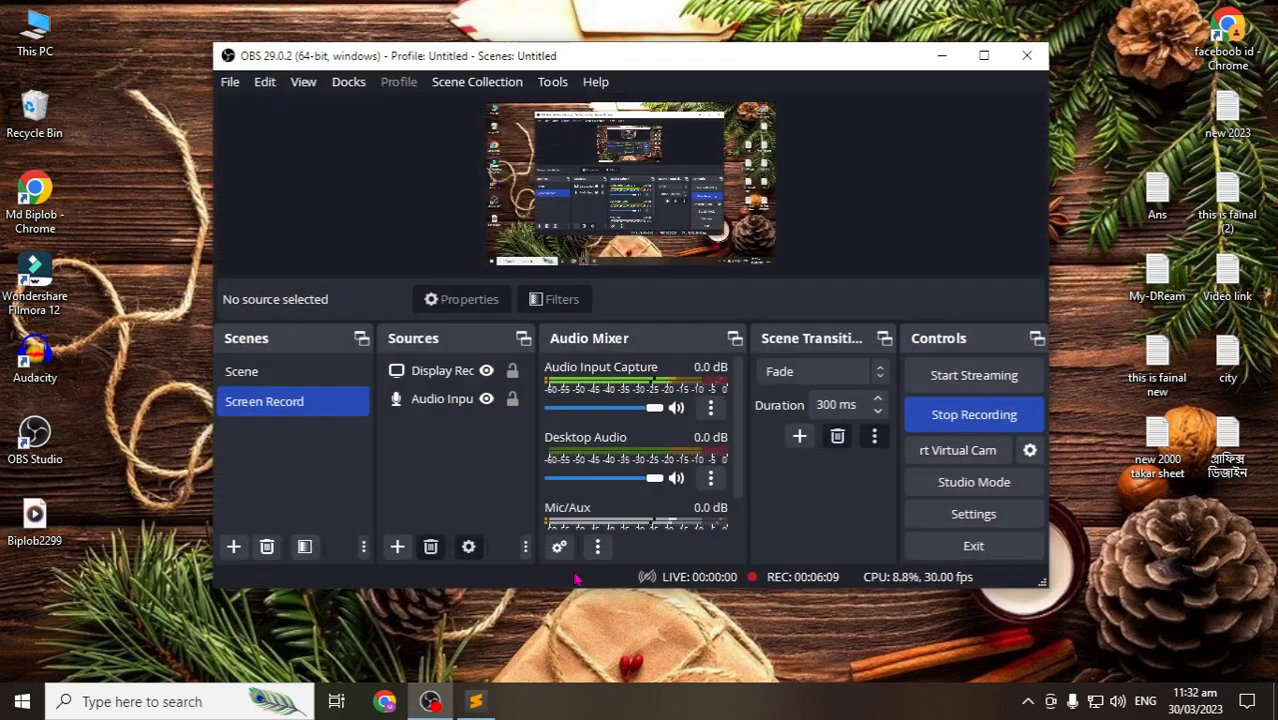